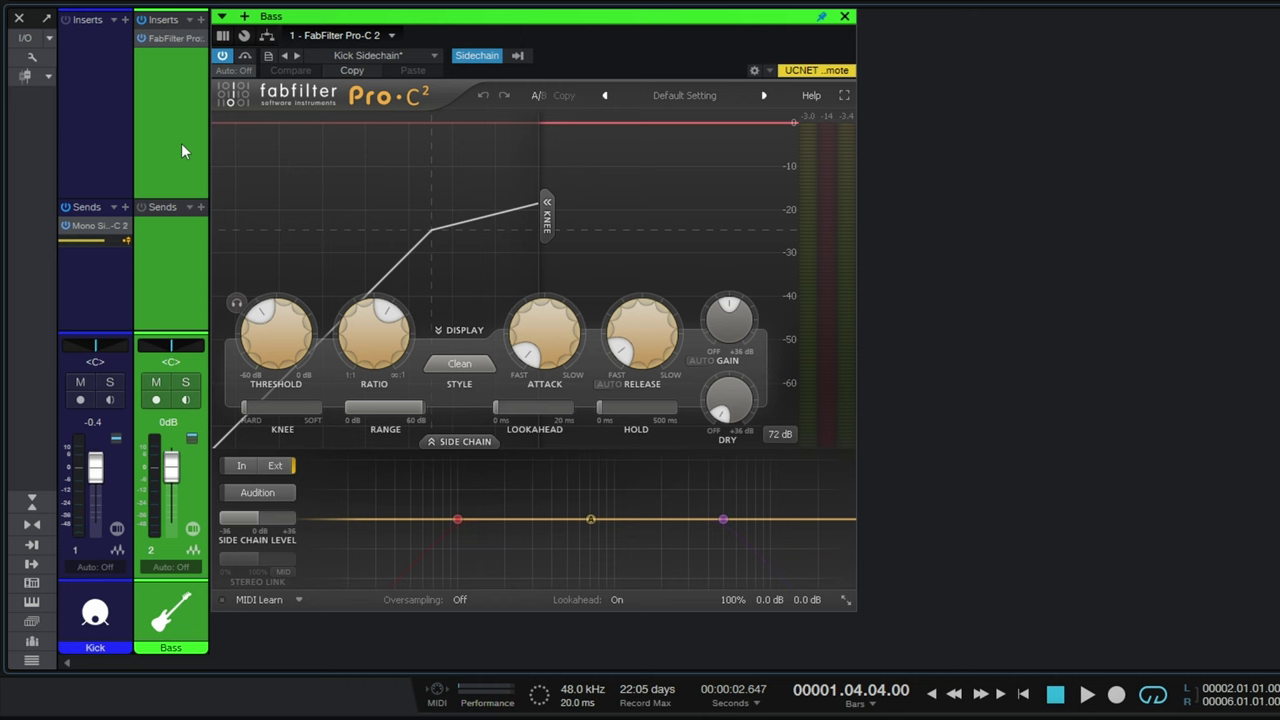
Step: Select the Kick, Bass, then Kick channel strips to show the Pro-C 2 side-chain routing
left_click(104, 145)
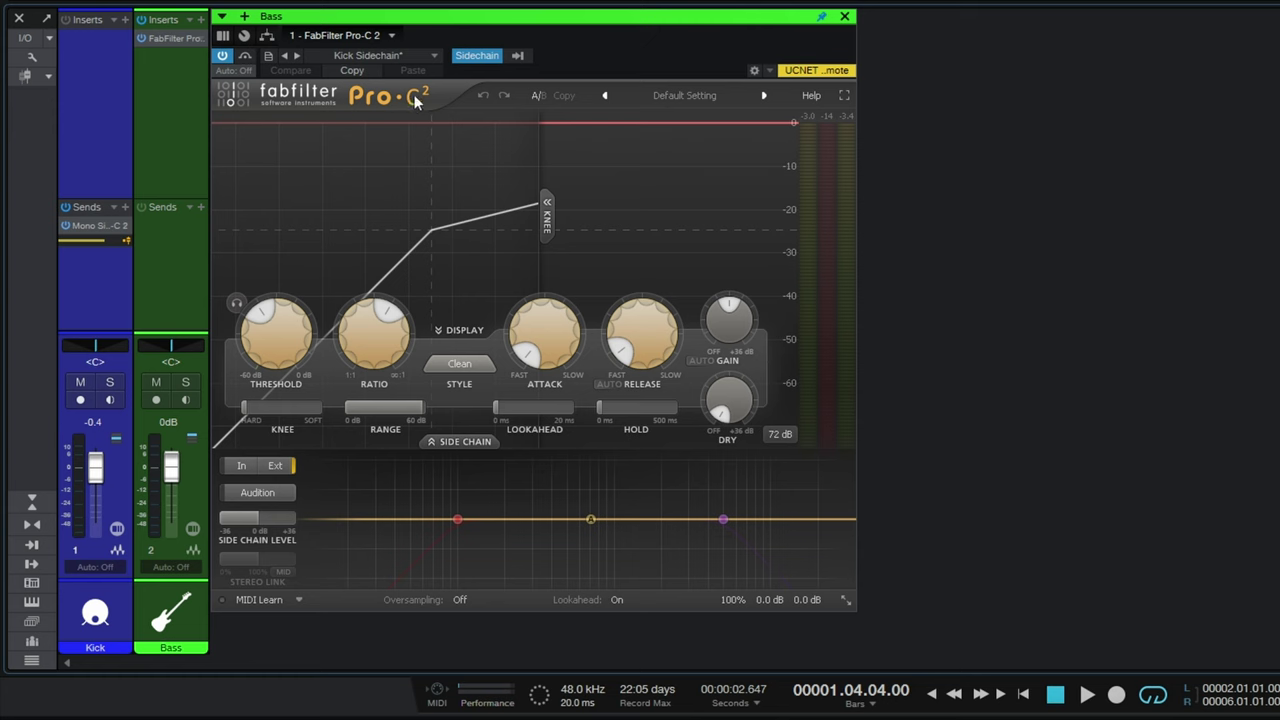
left_click(169, 88)
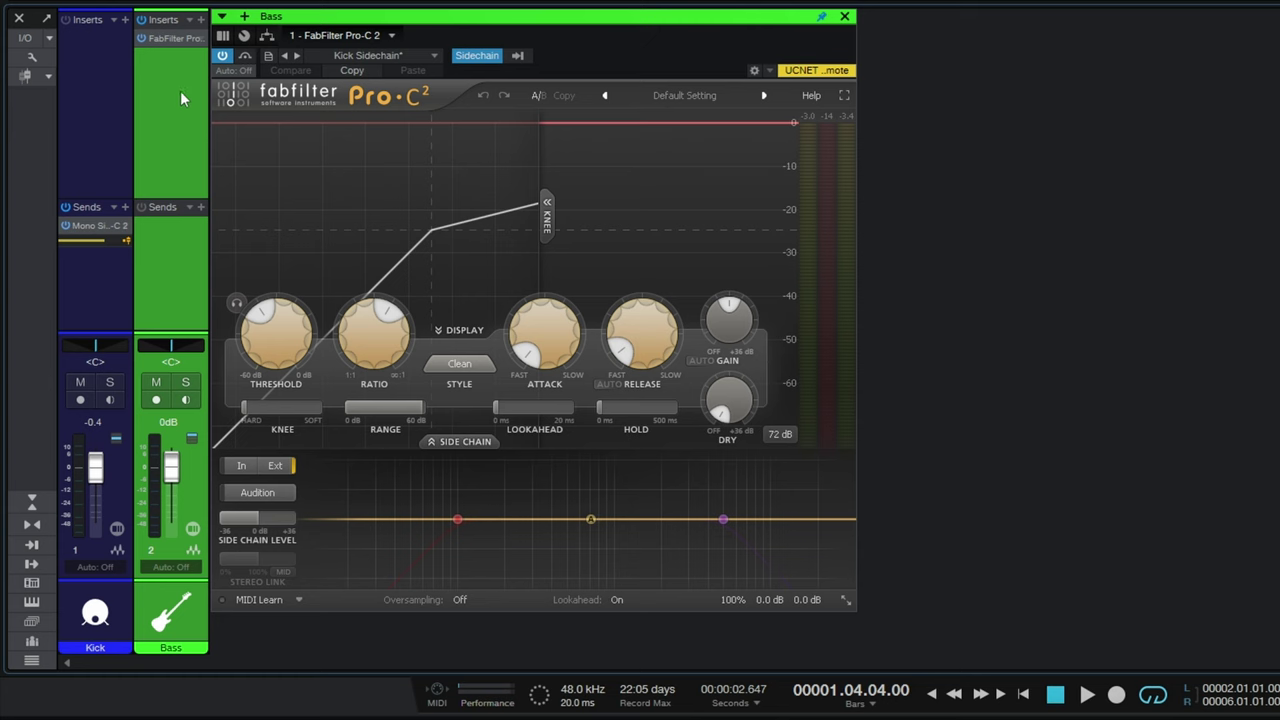
left_click(110, 94)
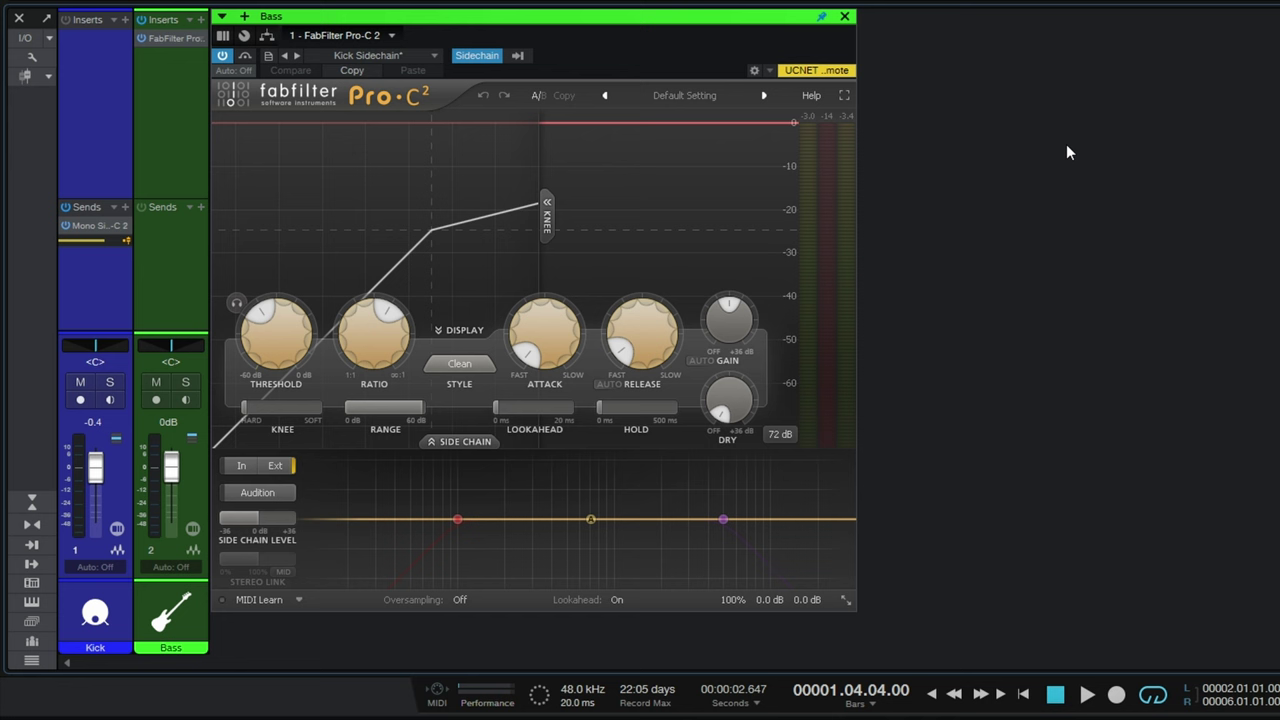
key("space")
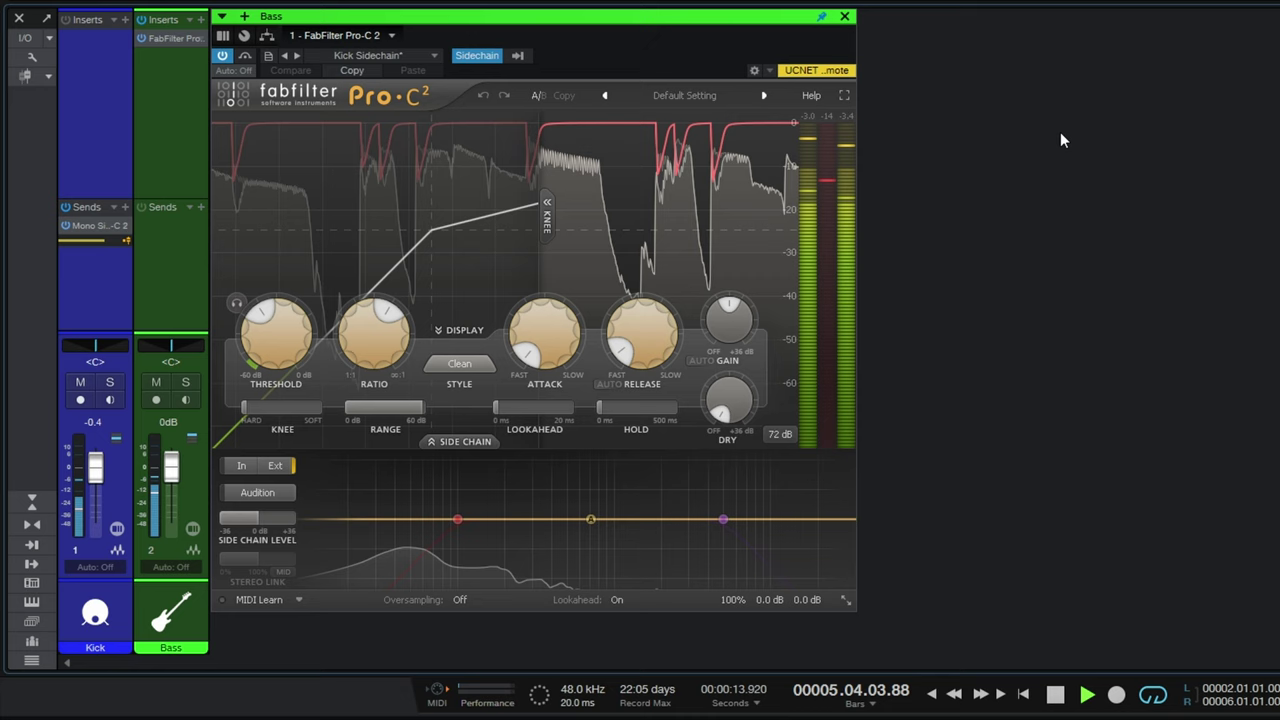
key("space")
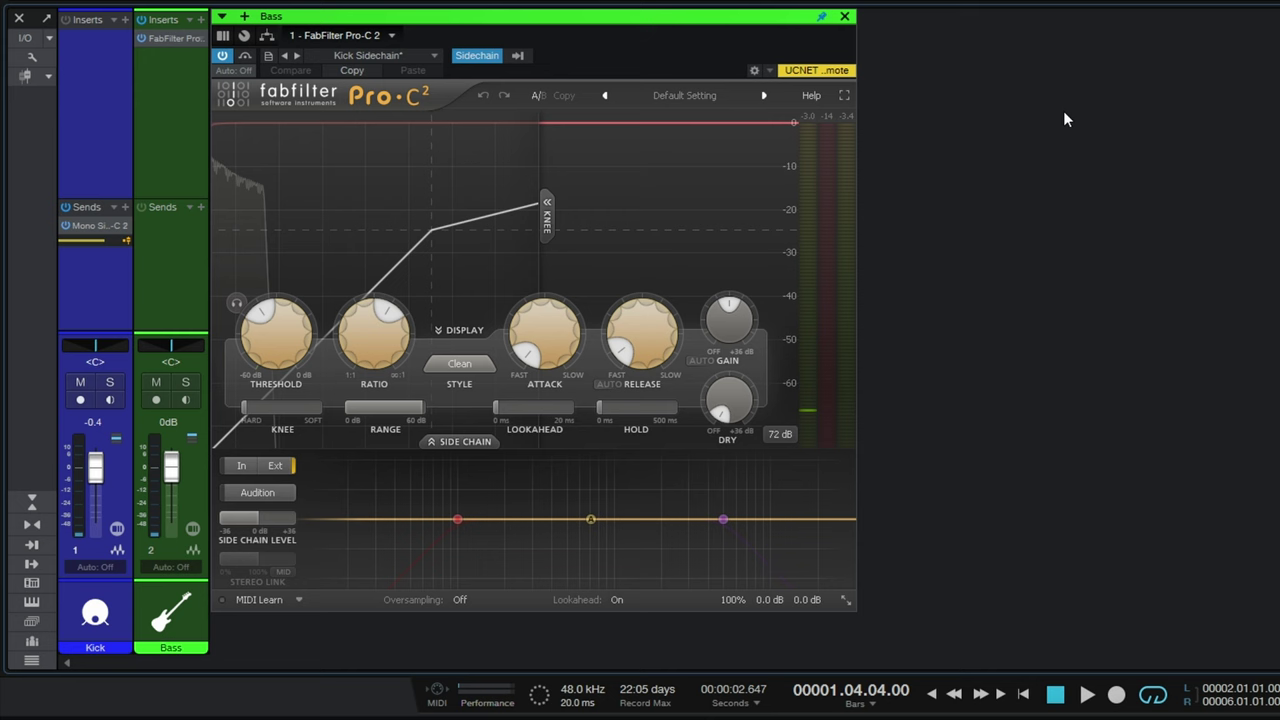
mouse_move(535, 360)
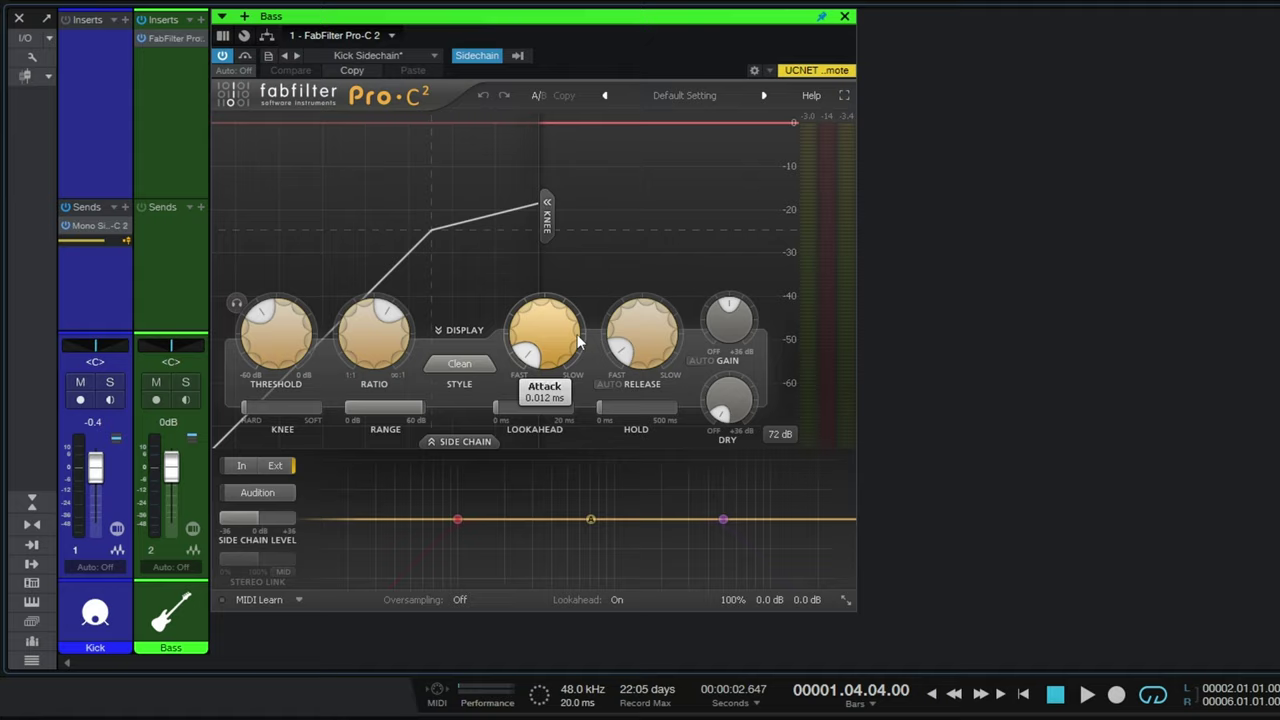
mouse_move(645, 350)
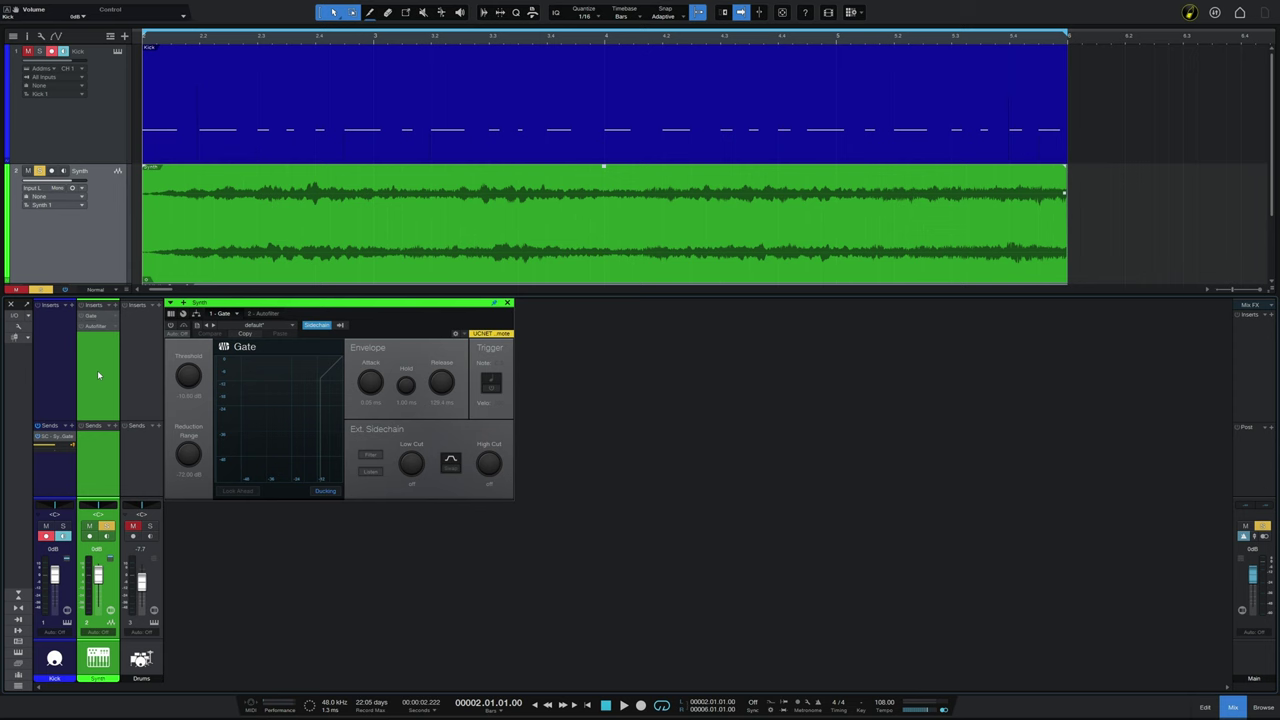
Step: Play the Kick/Synth song to hear the Synth gated by the kick
key("space")
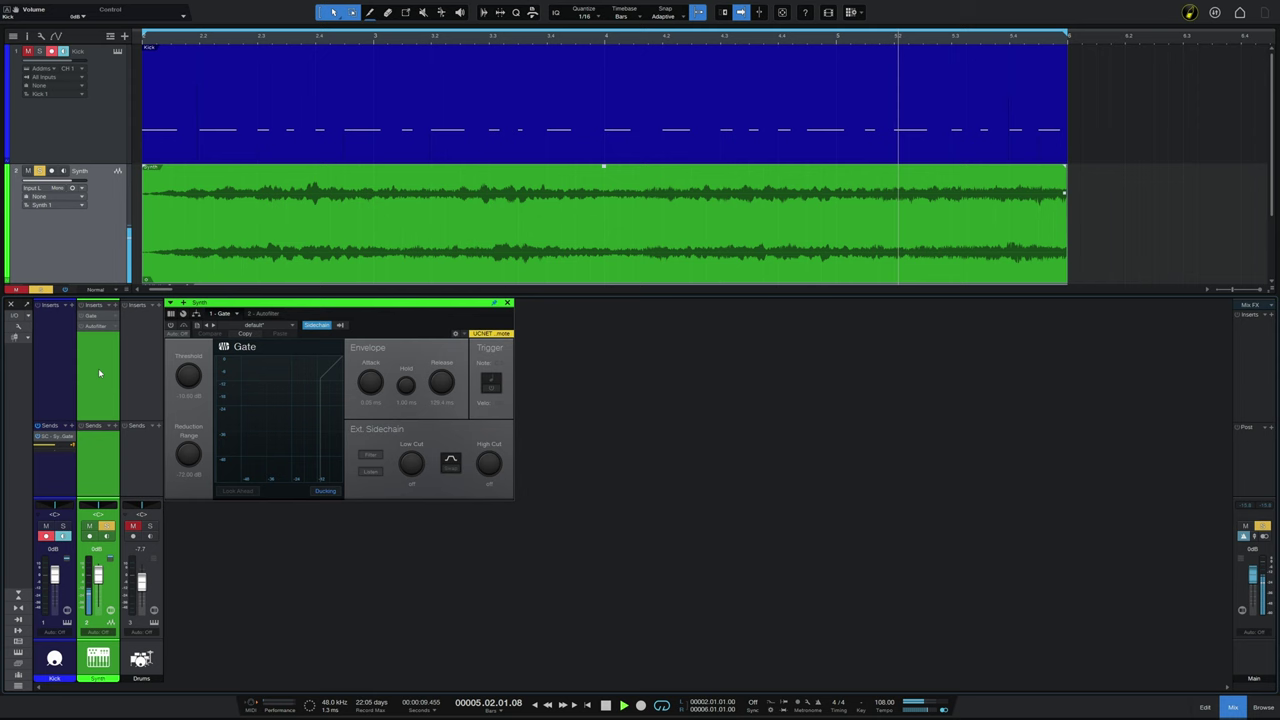
Step: Unsolo the Synth channel and play it together with the Kick
key("space")
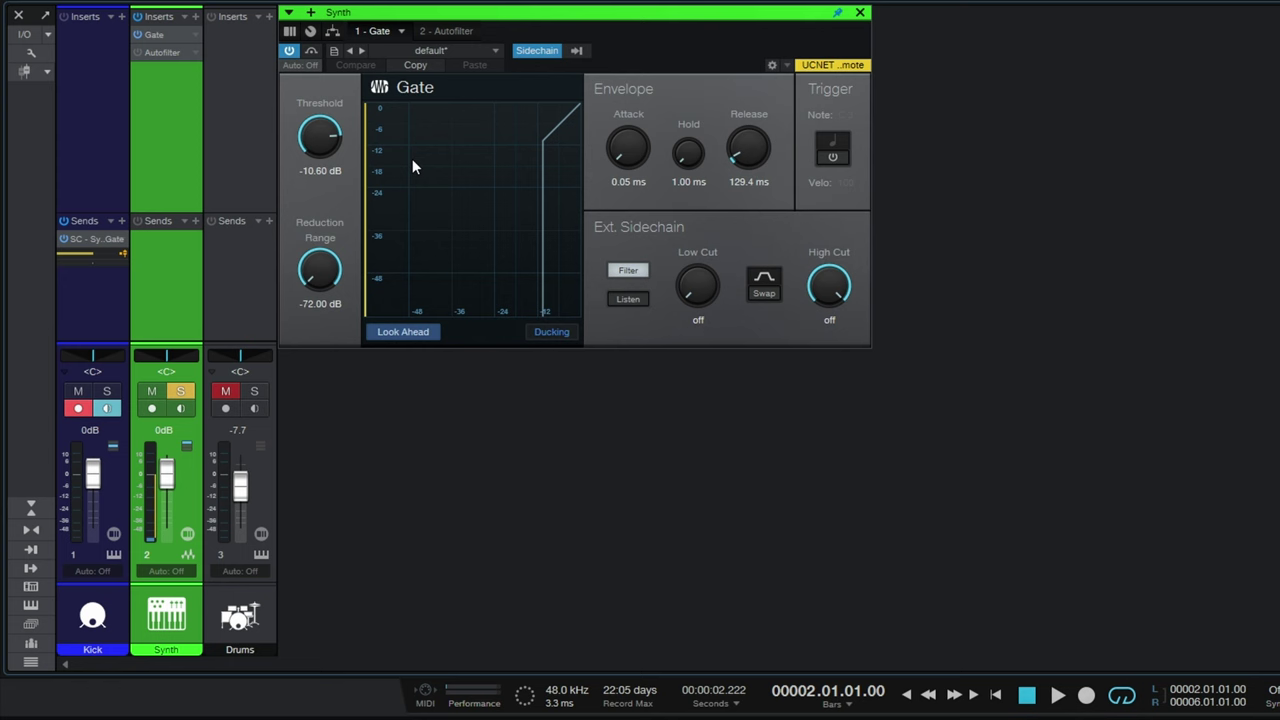
left_click(91, 174)
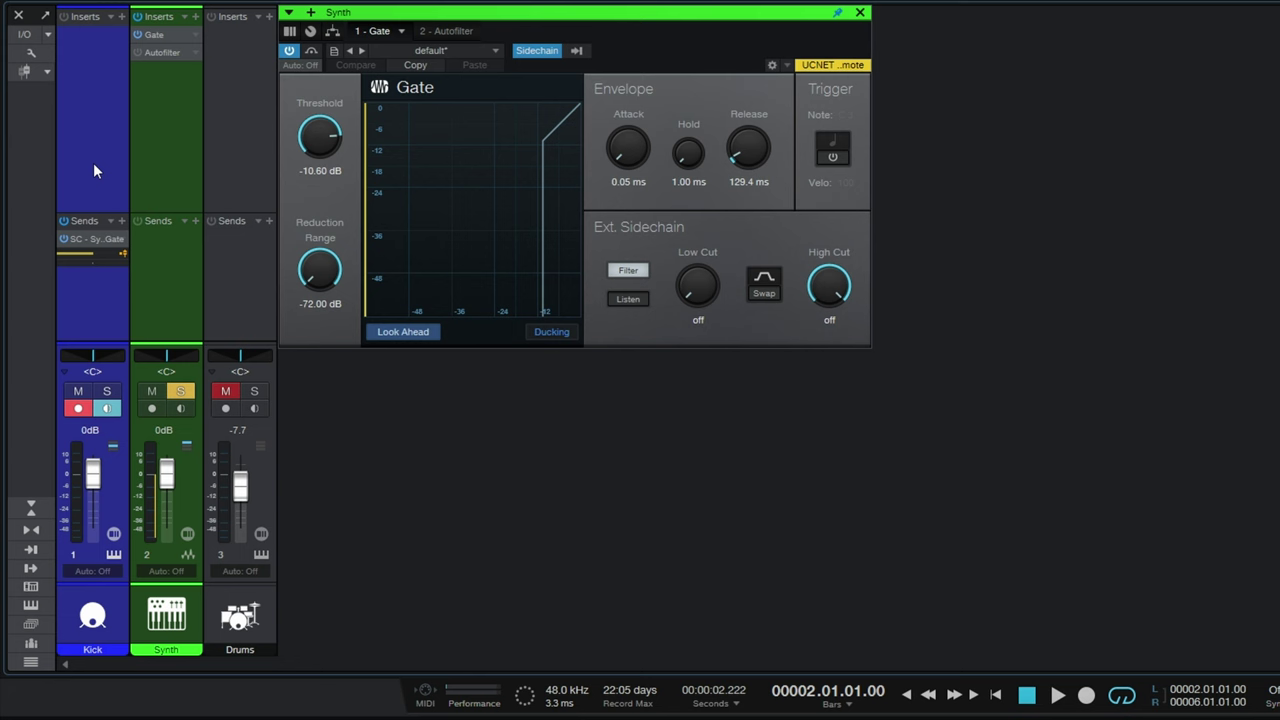
left_click(180, 391)
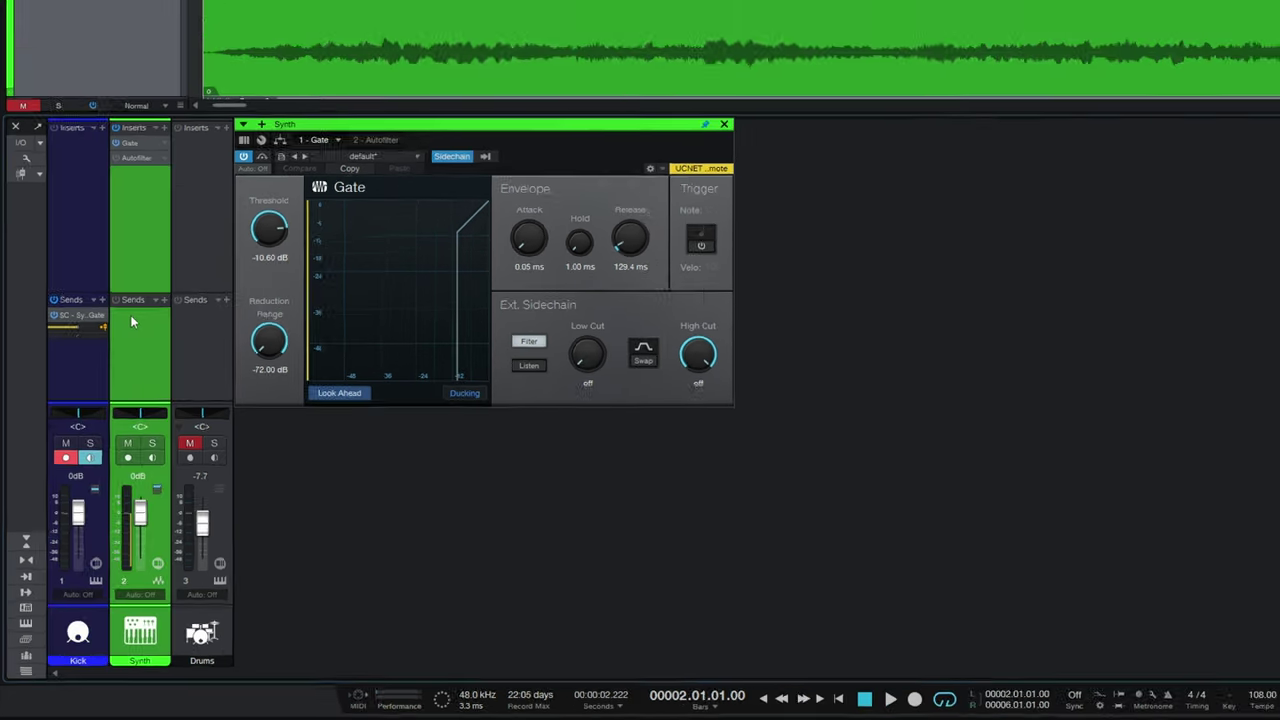
key("space")
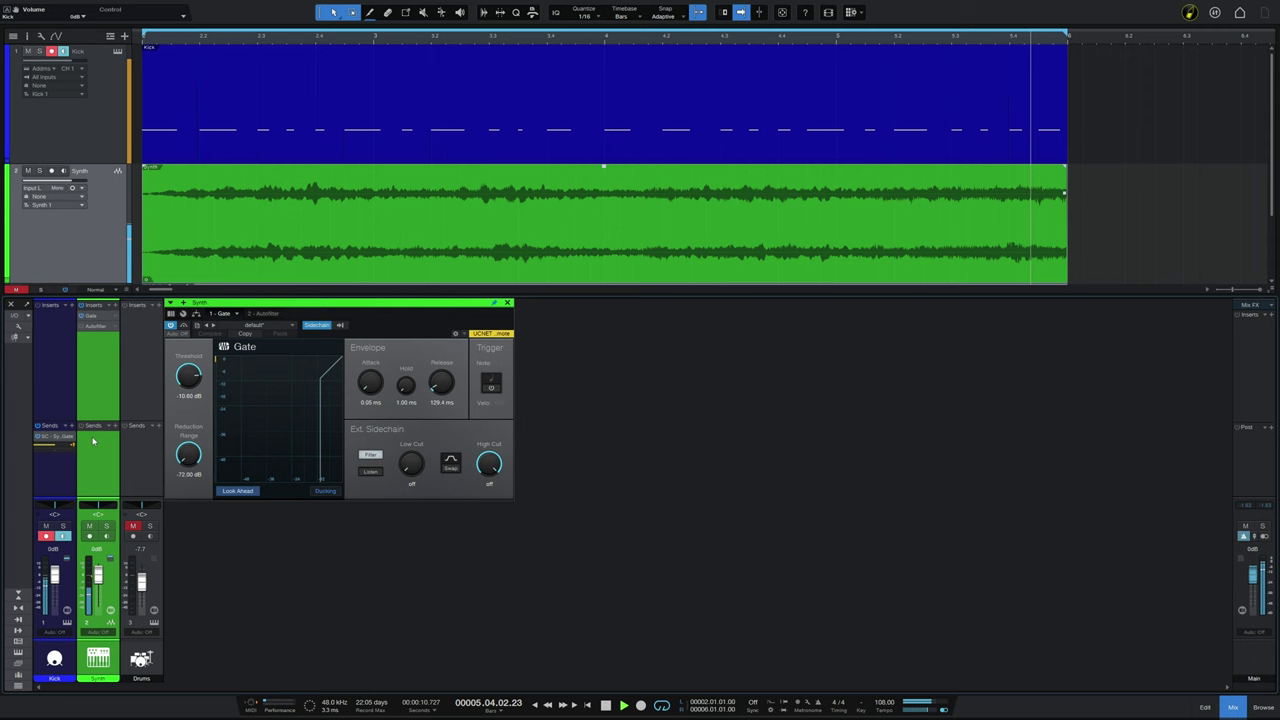
Step: Stop the Kick and Synth playback
key("space")
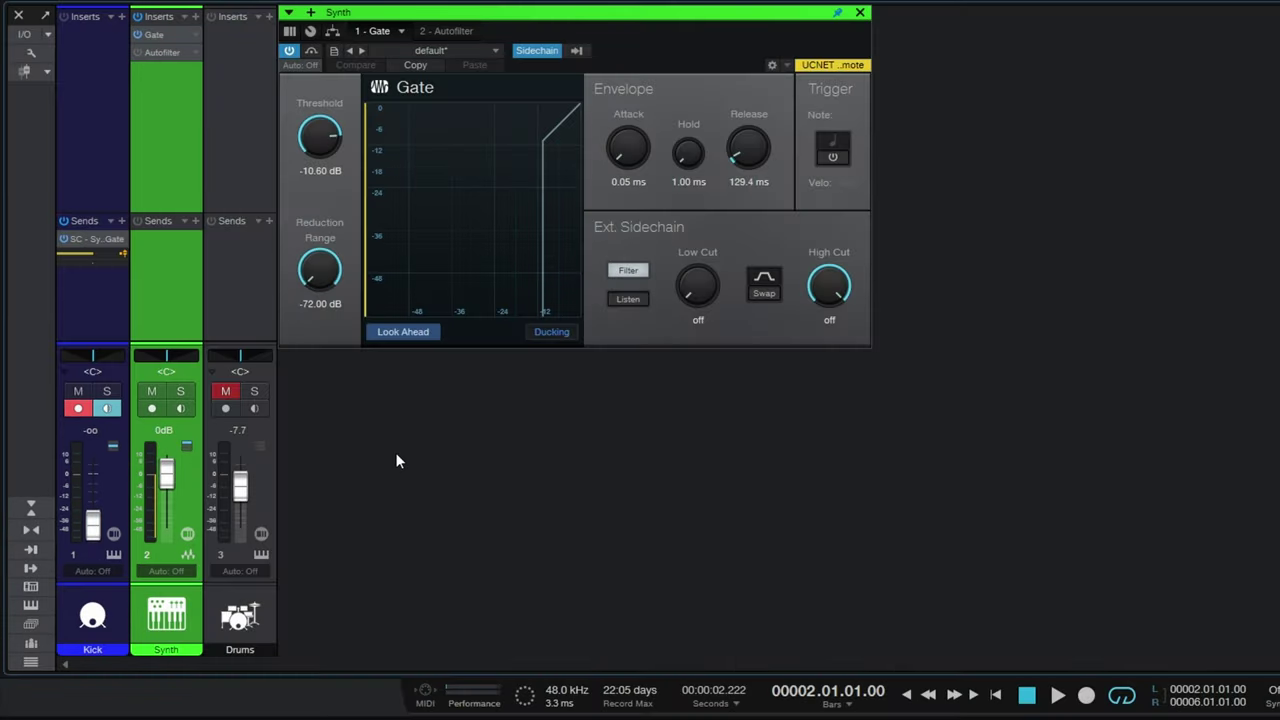
Step: Play the mix with the kick silenced, then unmute Drums and play again
key("space")
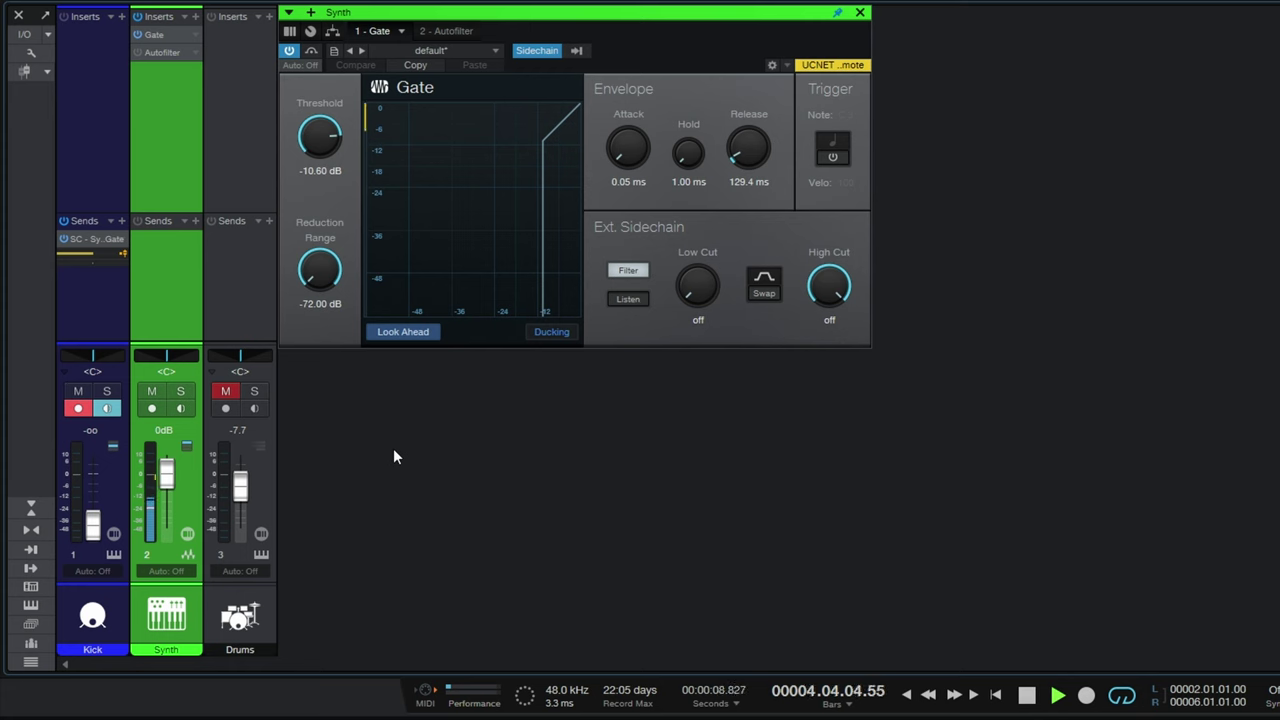
key("space")
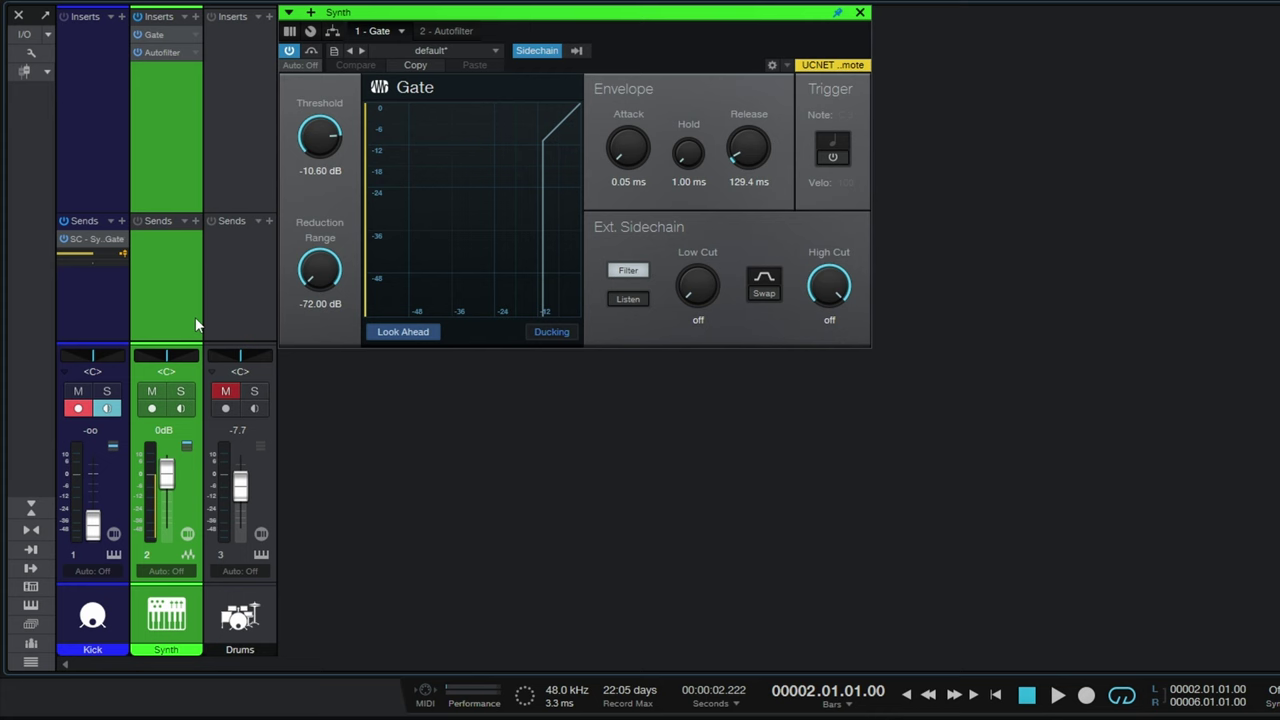
left_click(224, 391)
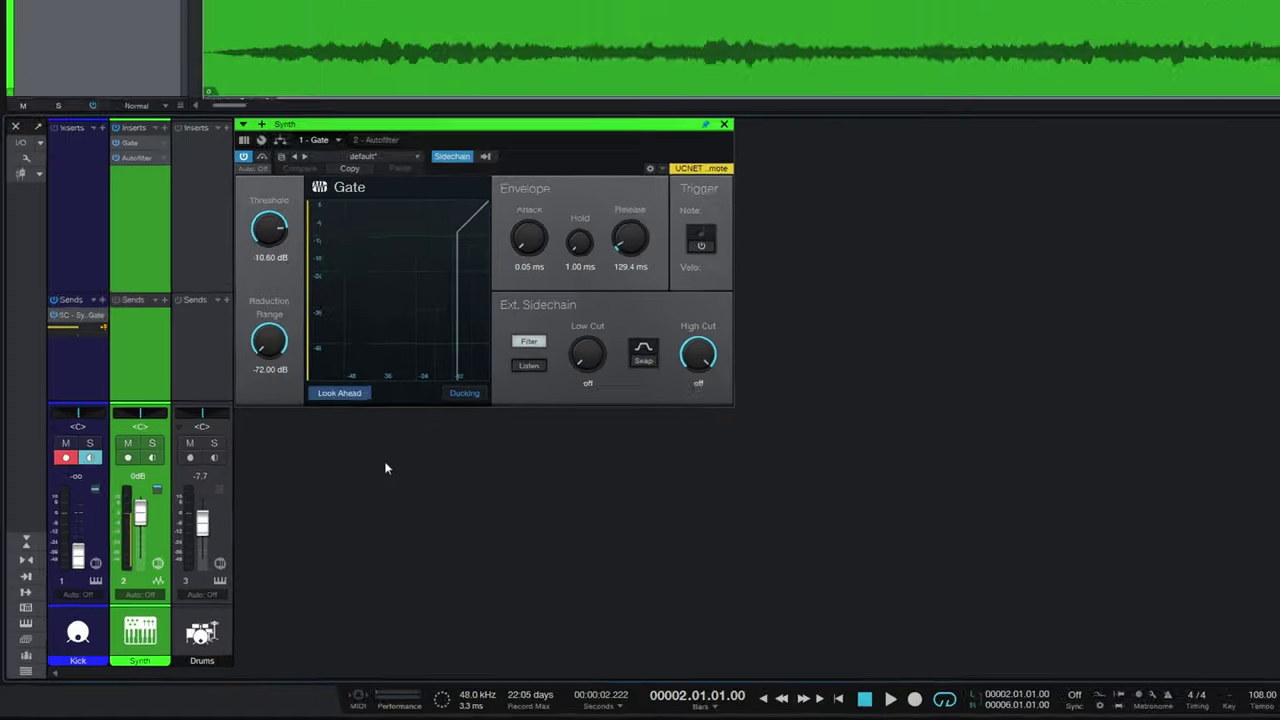
key("space")
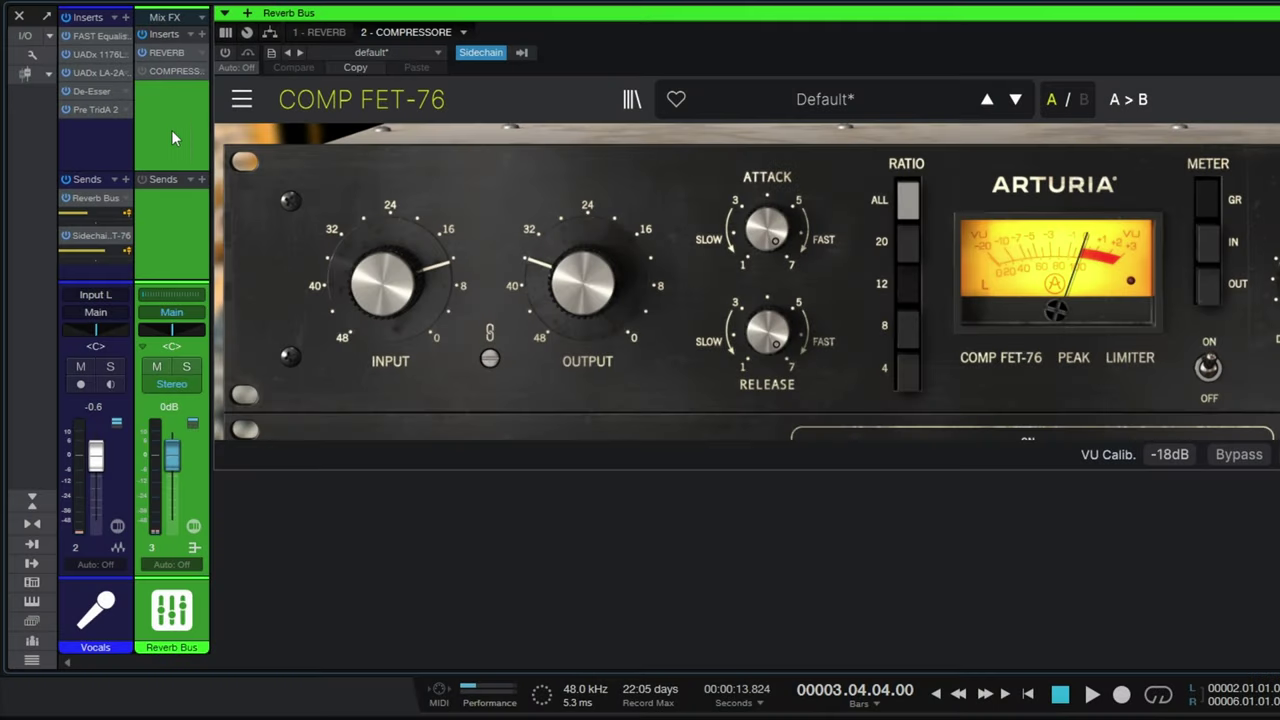
Step: Select the Vocals channel, then the Reverb Bus channel with Comp FET-76
left_click(100, 149)
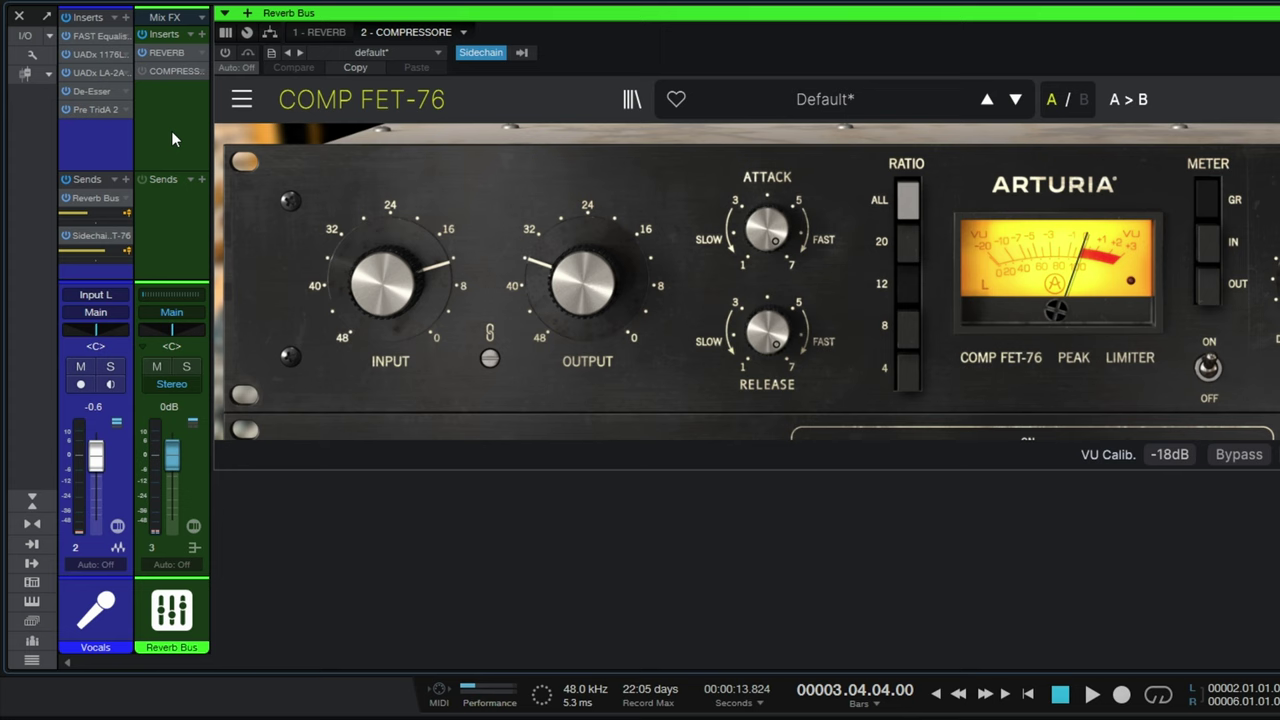
left_click(171, 129)
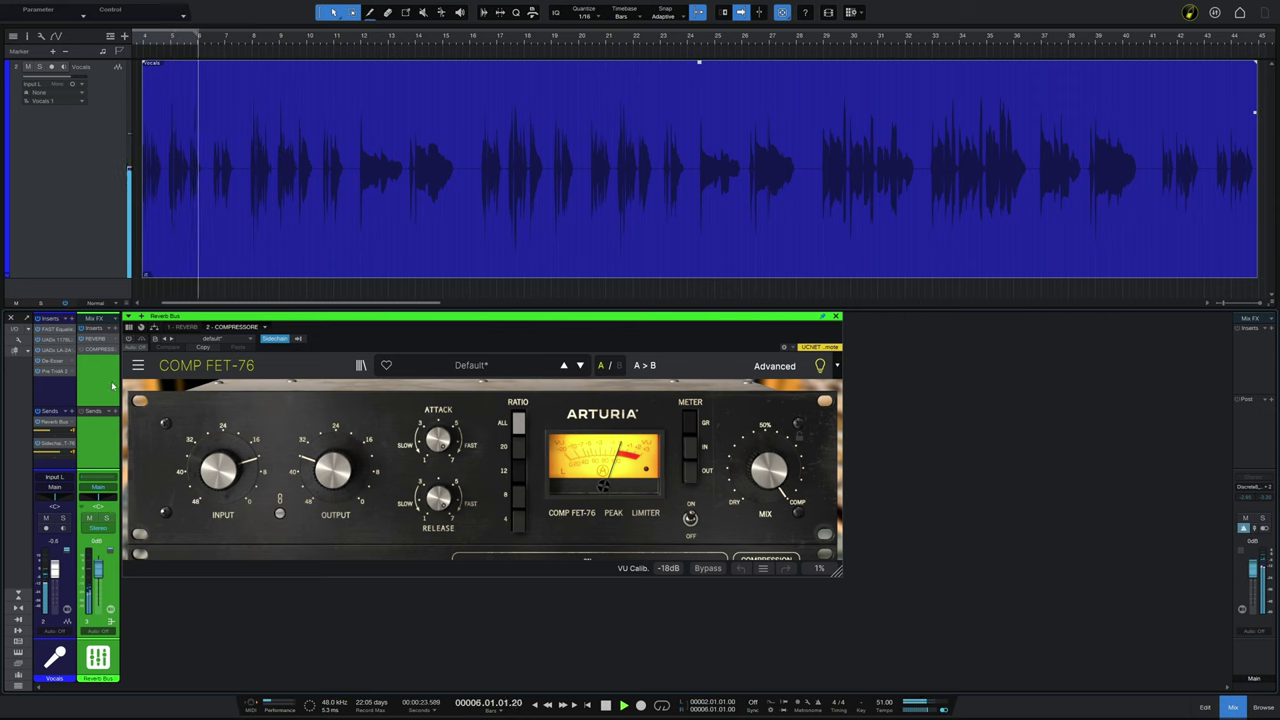
Step: Stop the vocal playback
key("space")
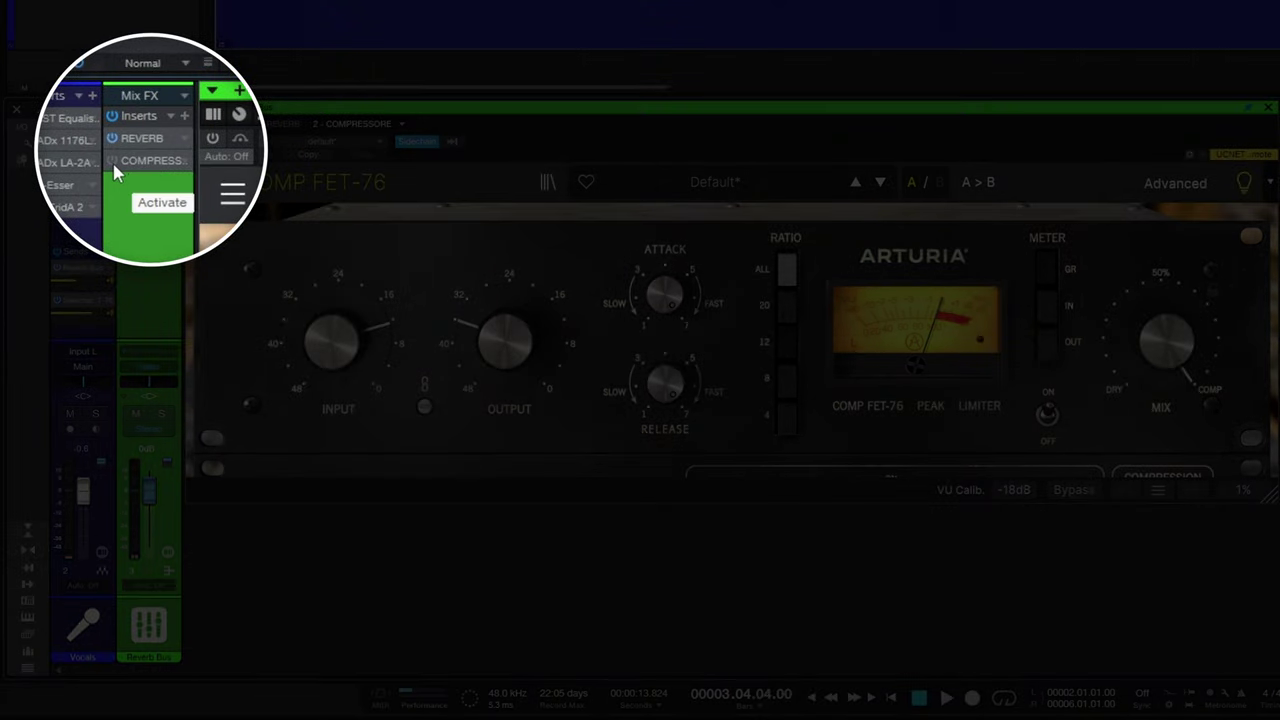
Step: Enable the Reverb Bus Comp FET-76 and play the vocal through it
left_click(112, 161)
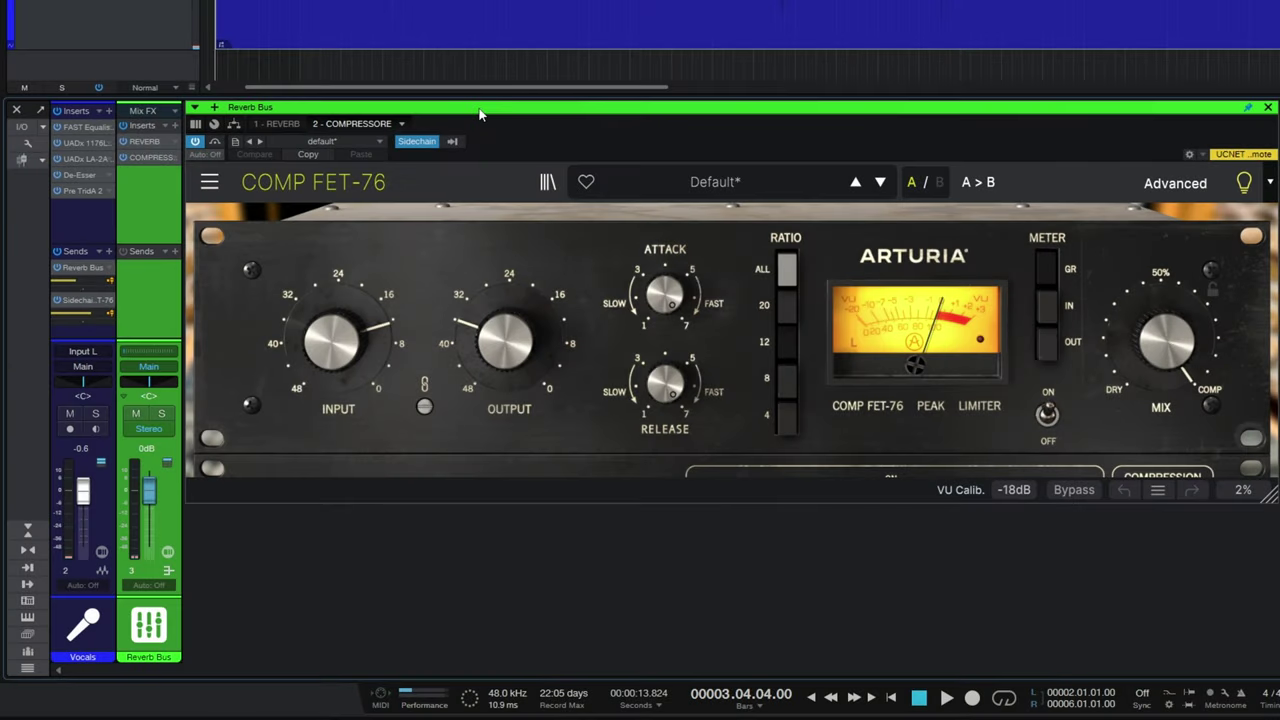
key("space")
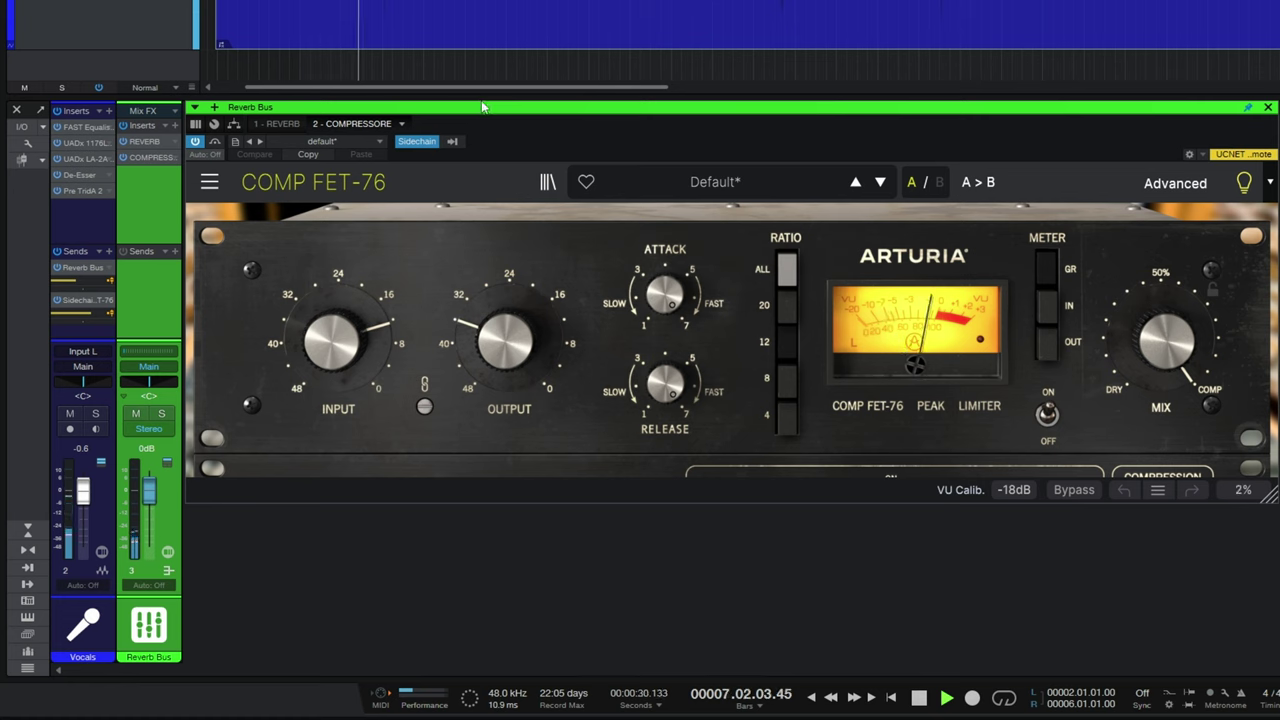
Step: Stop playback of the vocal with compressed reverb
key("space")
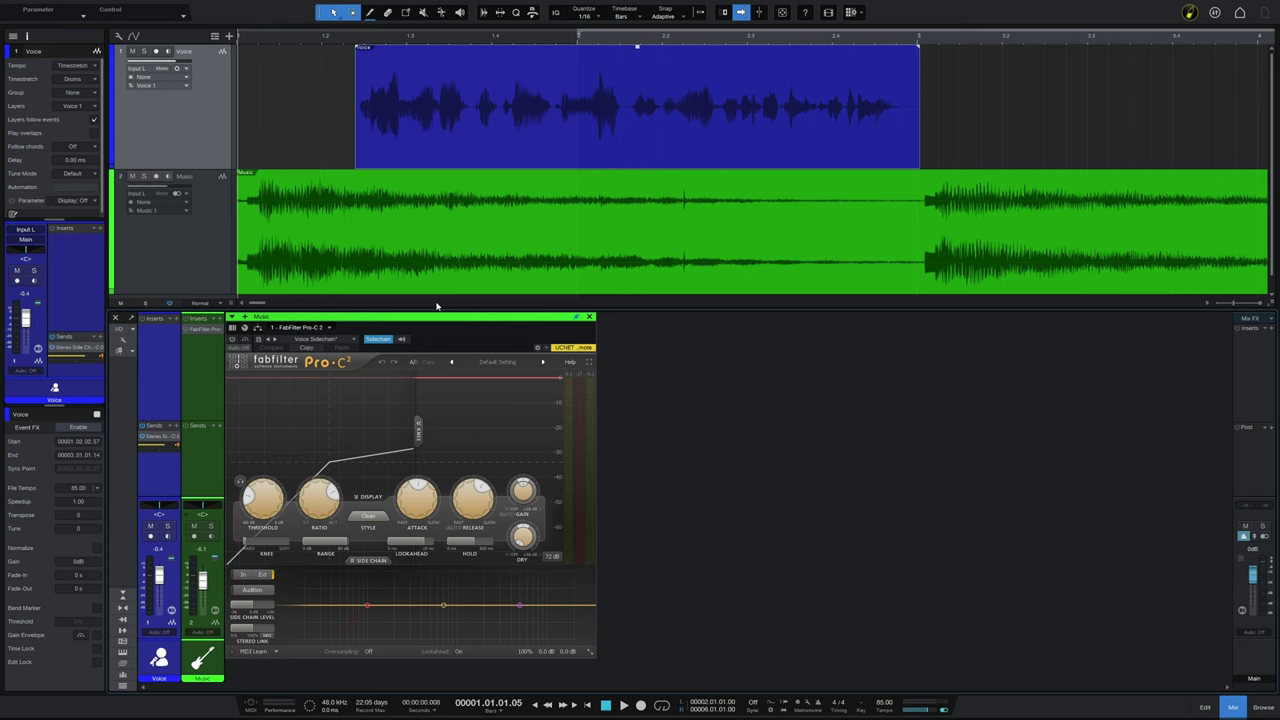
Step: Solo the Music track and play it on its own
left_click(201, 377)
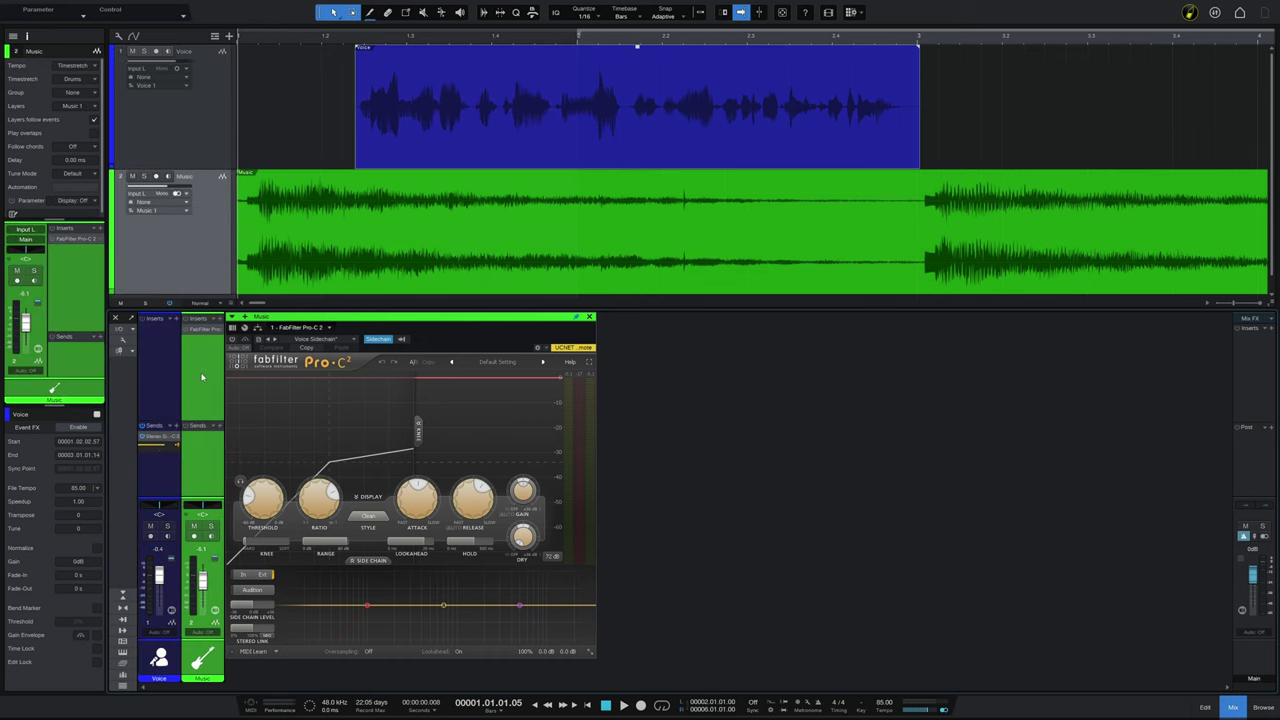
left_click(210, 525)
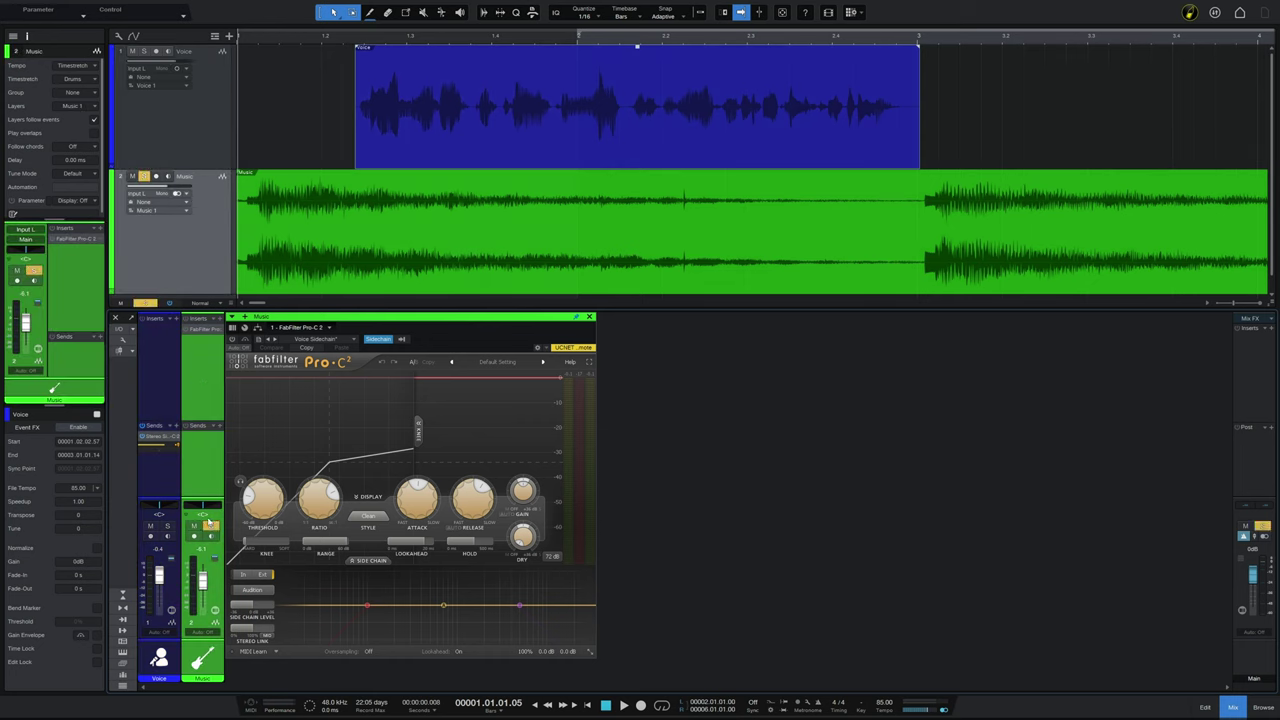
key("space")
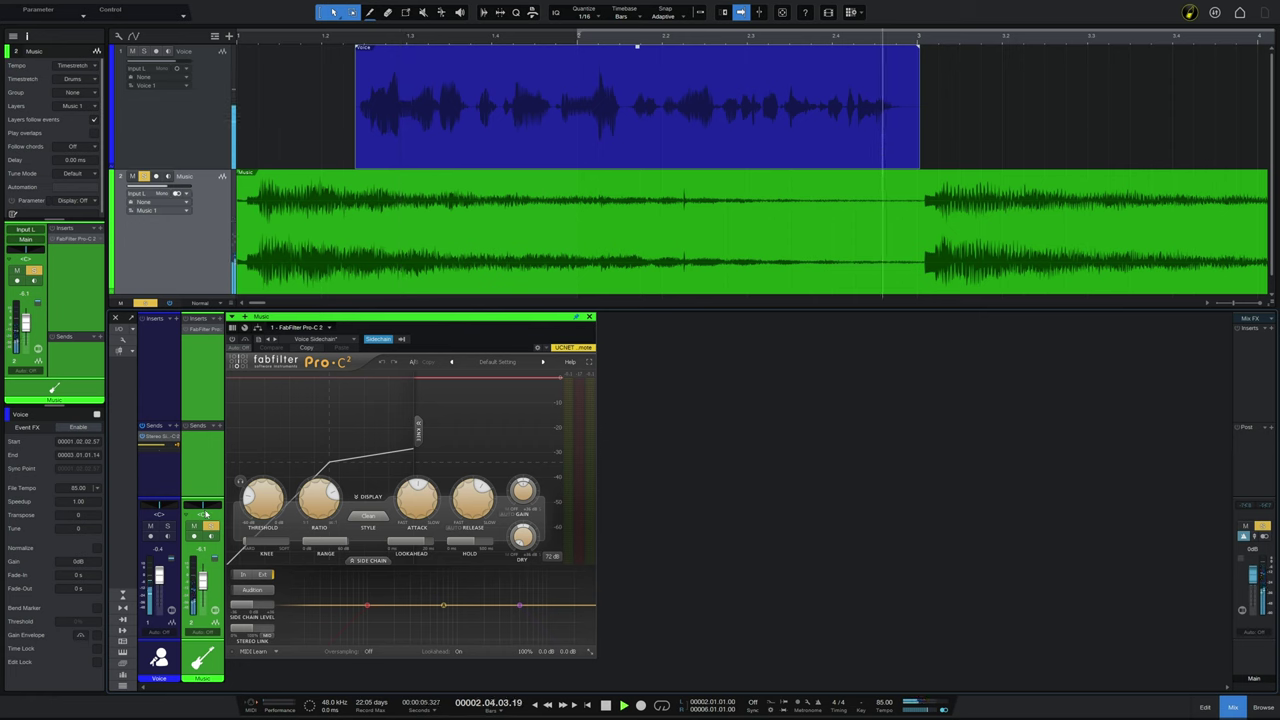
key("space")
Step: Unsolo and mute Music, solo Voice, and play the voice alone
left_click(211, 525)
left_click(194, 525)
left_click(167, 525)
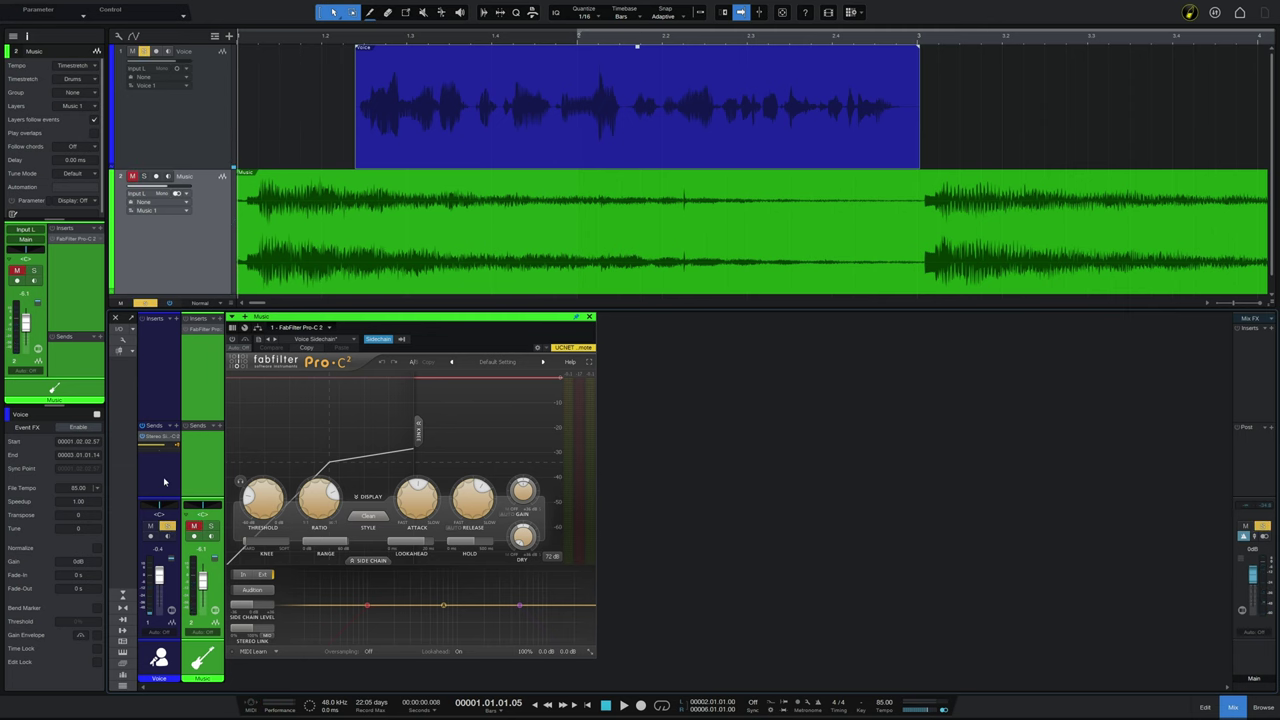
key("space")
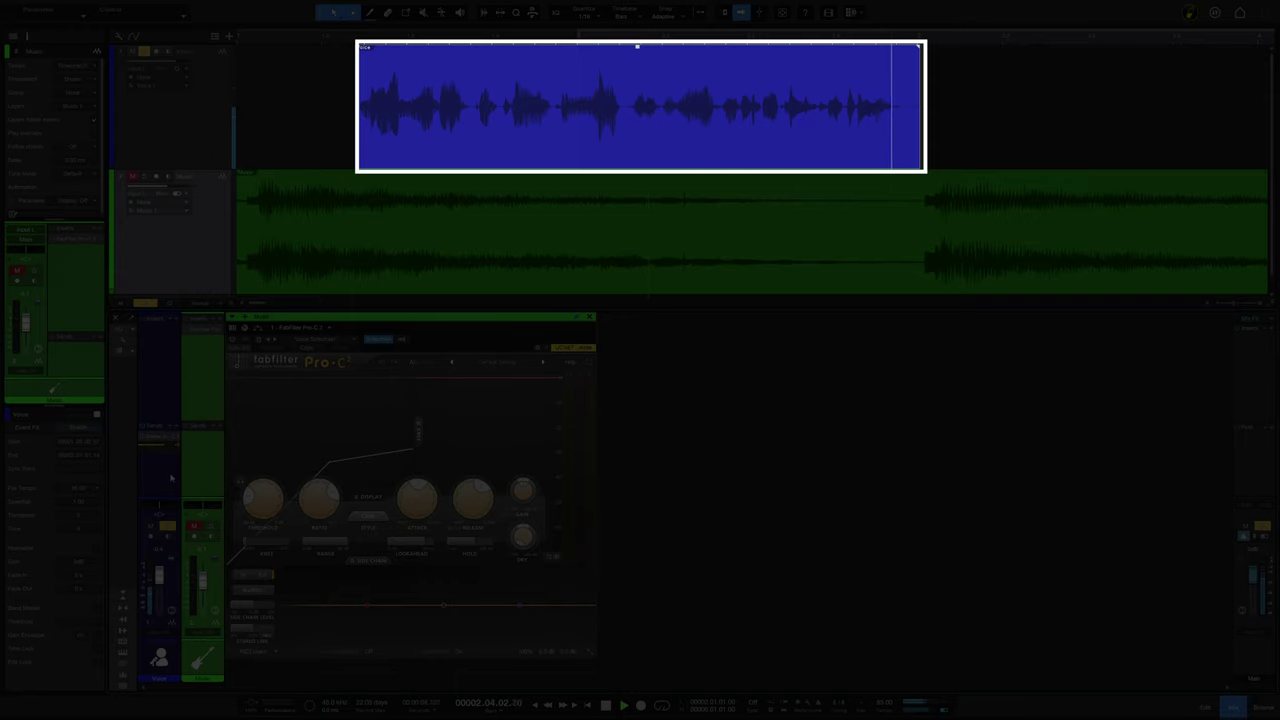
Step: Stop playback, play the voice and music tracks together, then stop again
key("space")
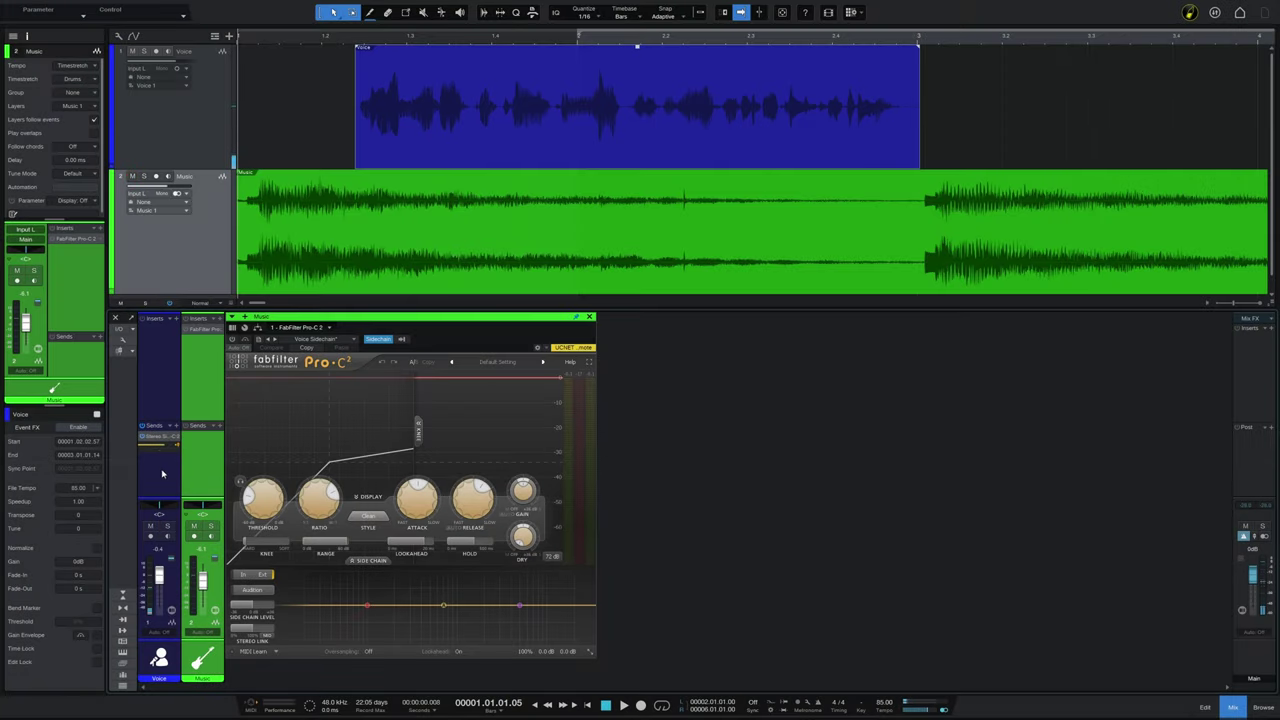
key("space")
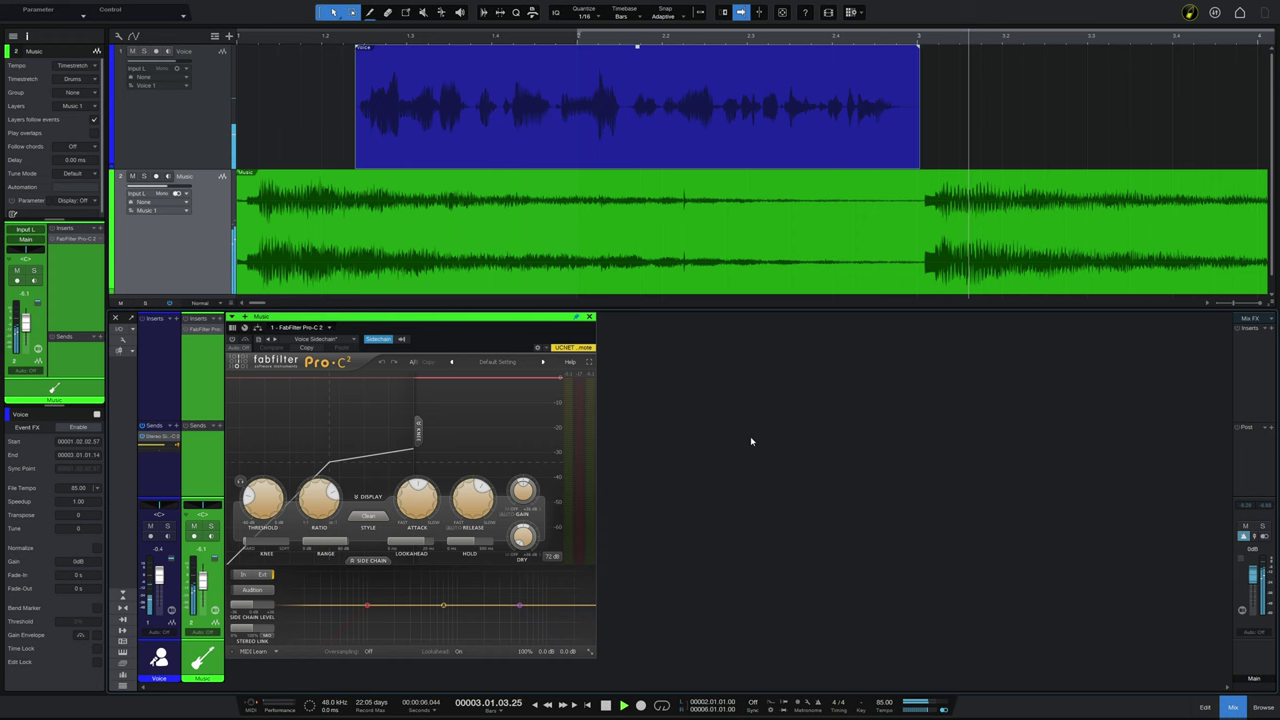
key("space")
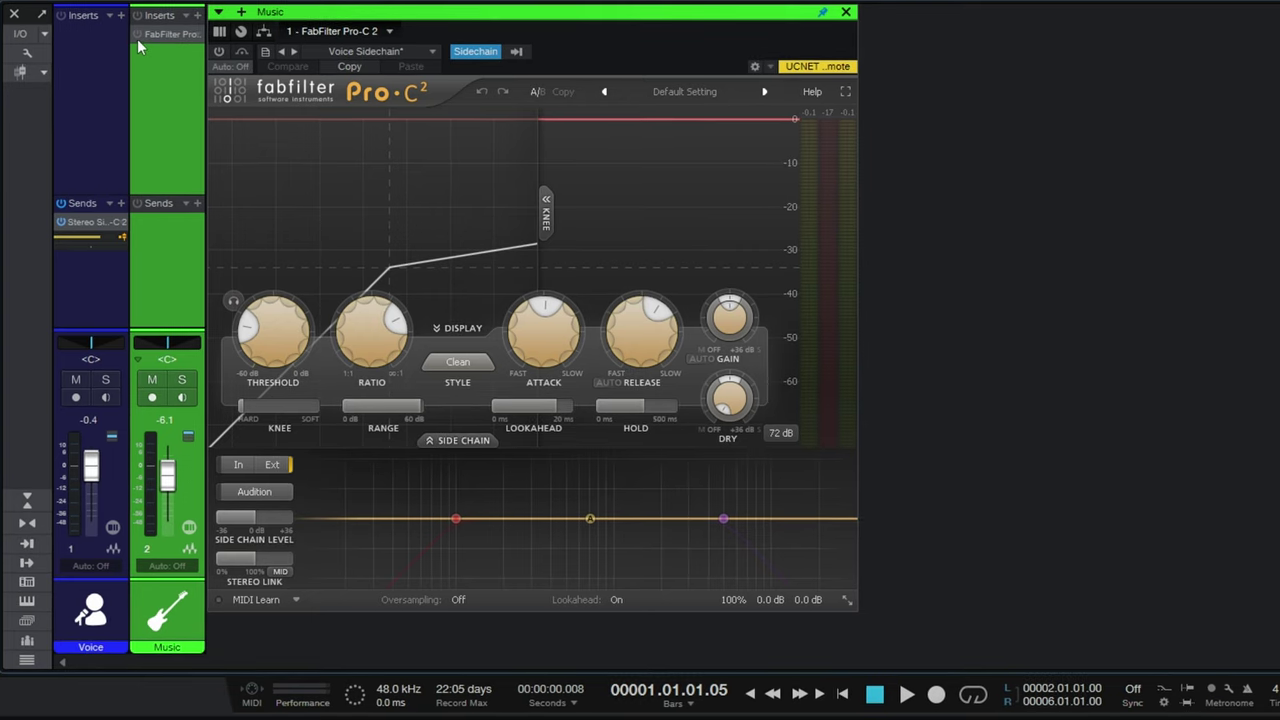
Step: Switch on the Music track's Pro-C 2 and play to hear the music duck under the voice
left_click(136, 34)
key("space")
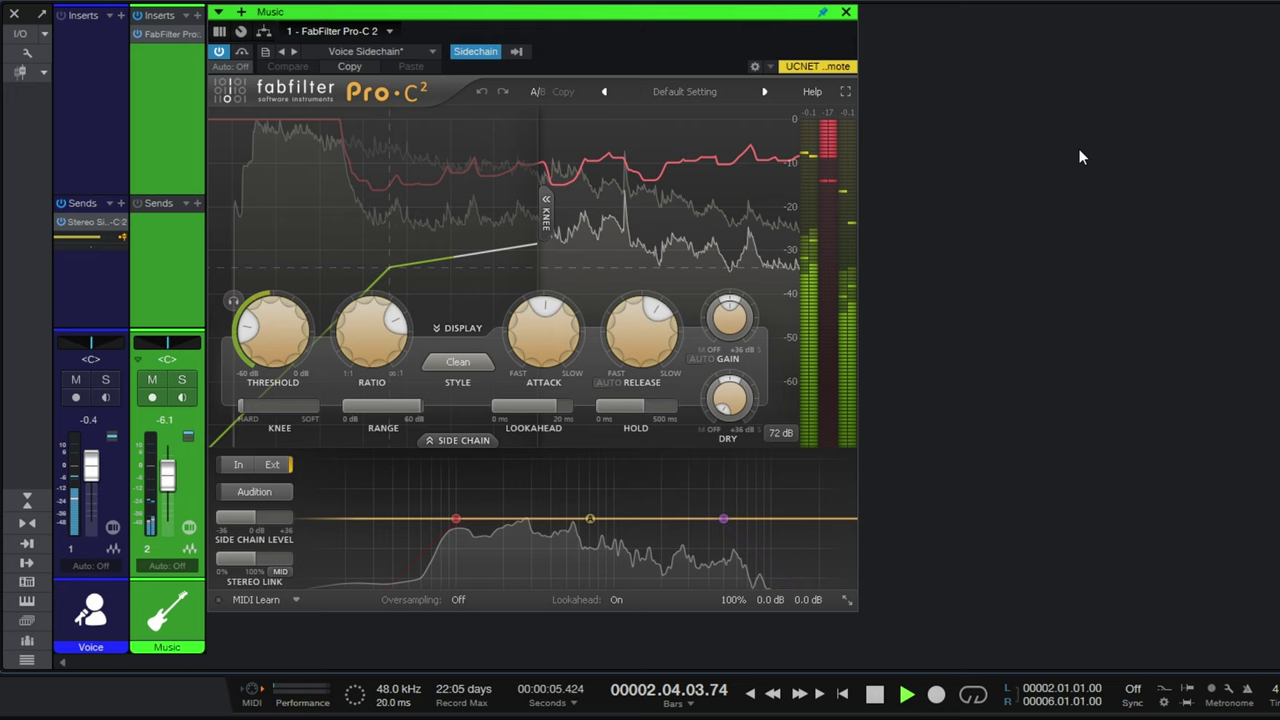
key("space")
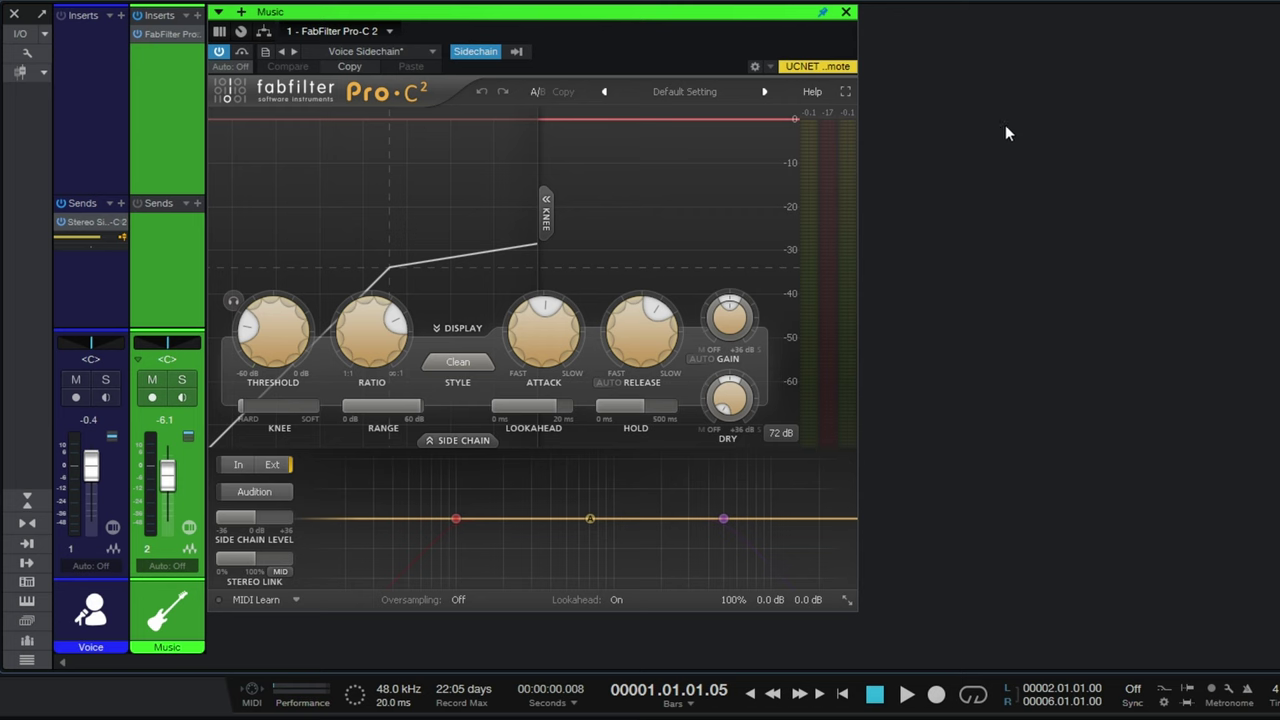
mouse_move(556, 348)
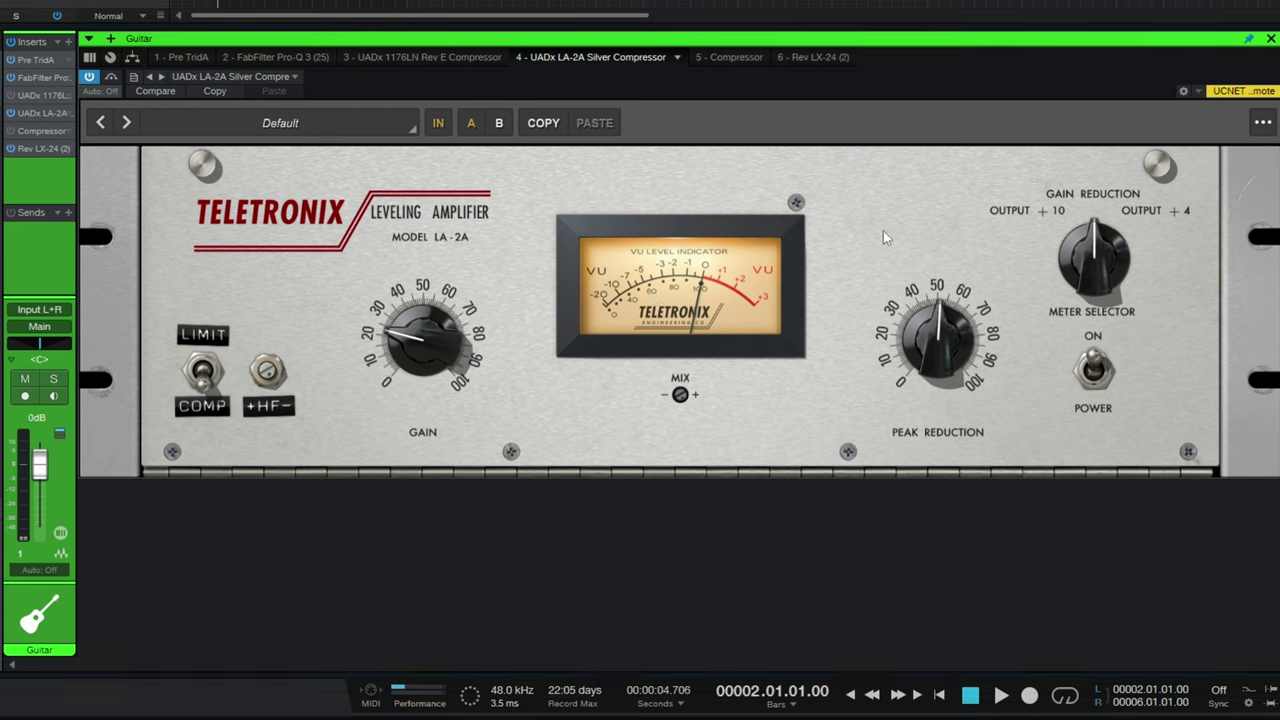
key("space")
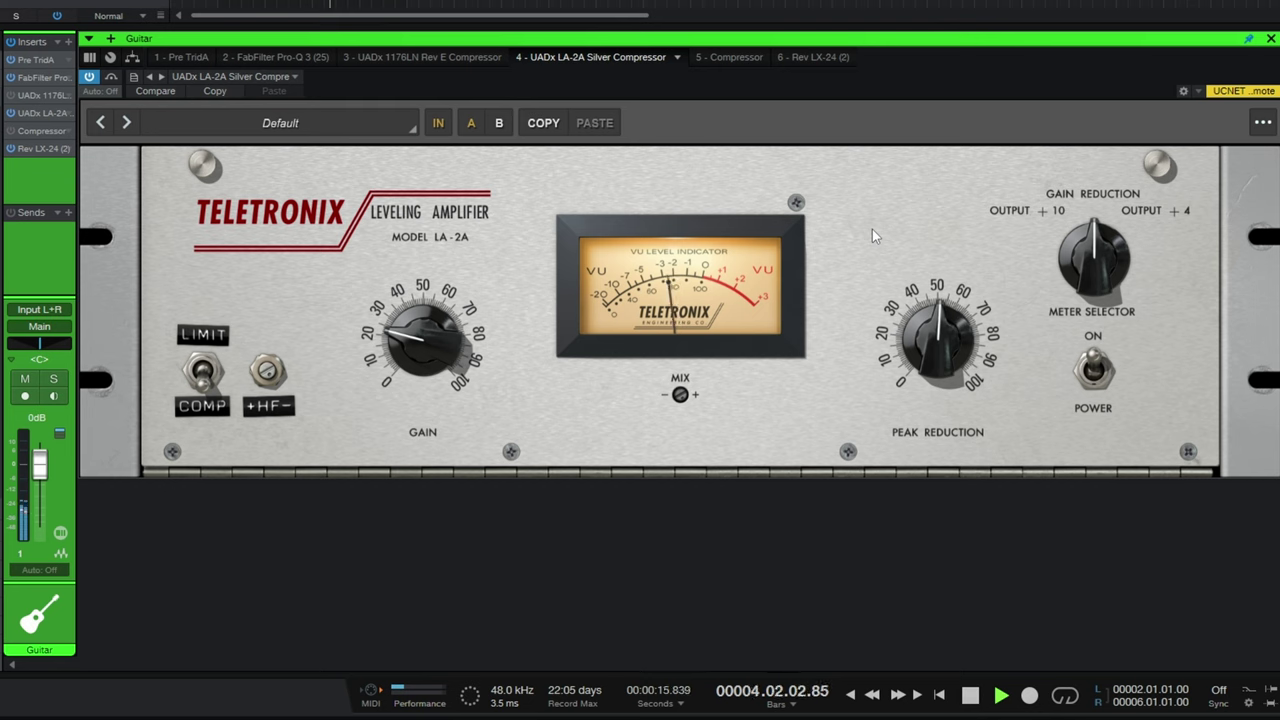
key("space")
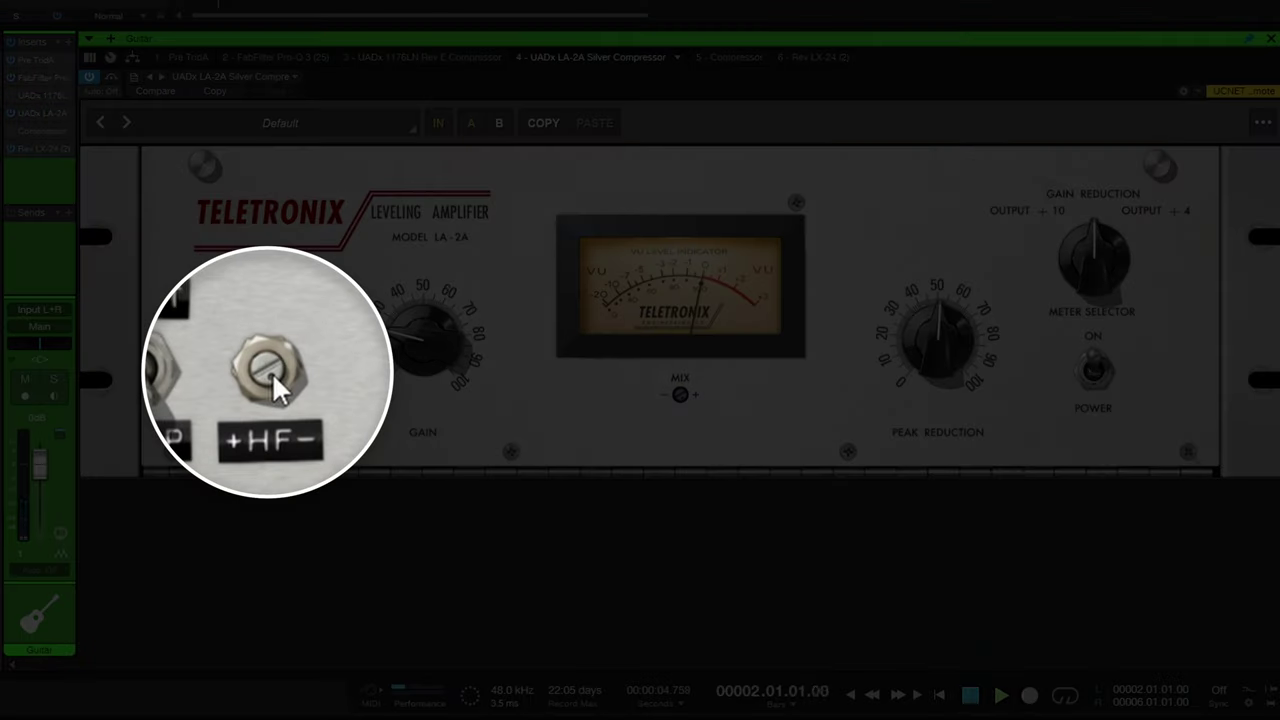
Step: While the guitar plays, turn the LA-2A's +HF- emphasis trim screw to vertical
key("space")
left_click_drag(267, 370, 263, 389)
left_click_drag(263, 406, 253, 440)
key("space")
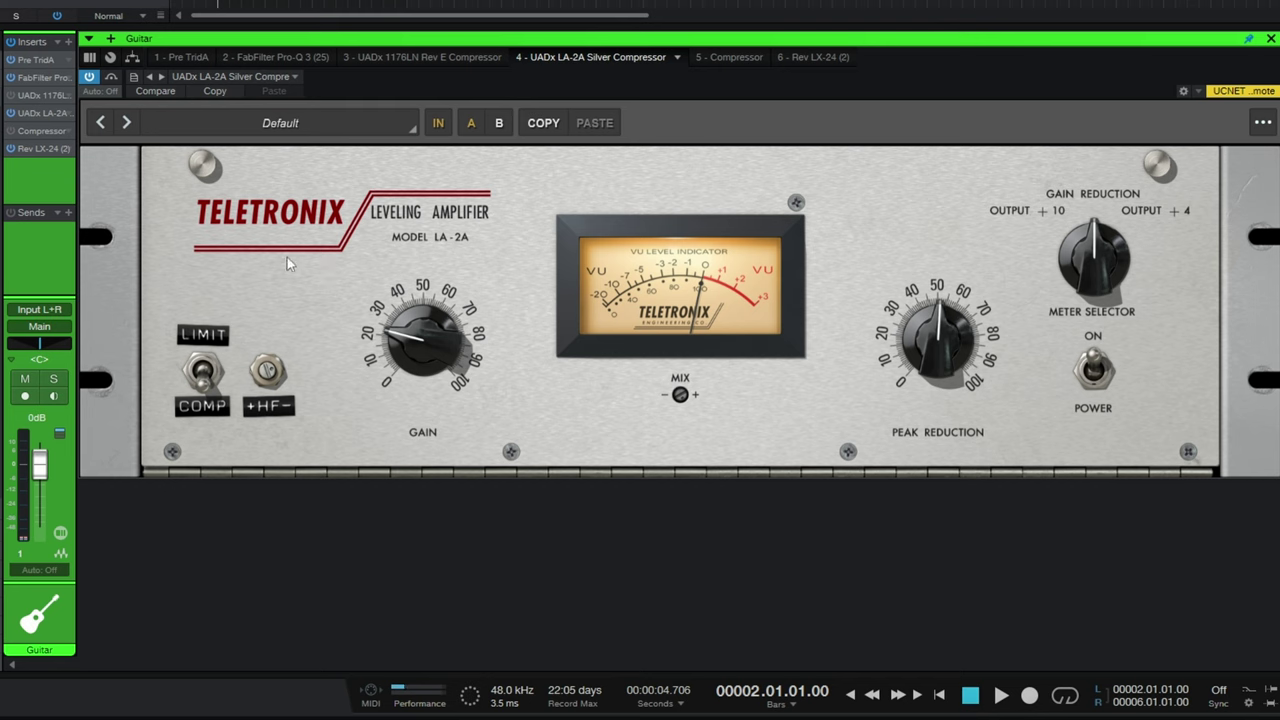
Step: Bypass the LA-2A, then set the Compressor's sidechain low cut to 222 Hz with Listen on
left_click(11, 115)
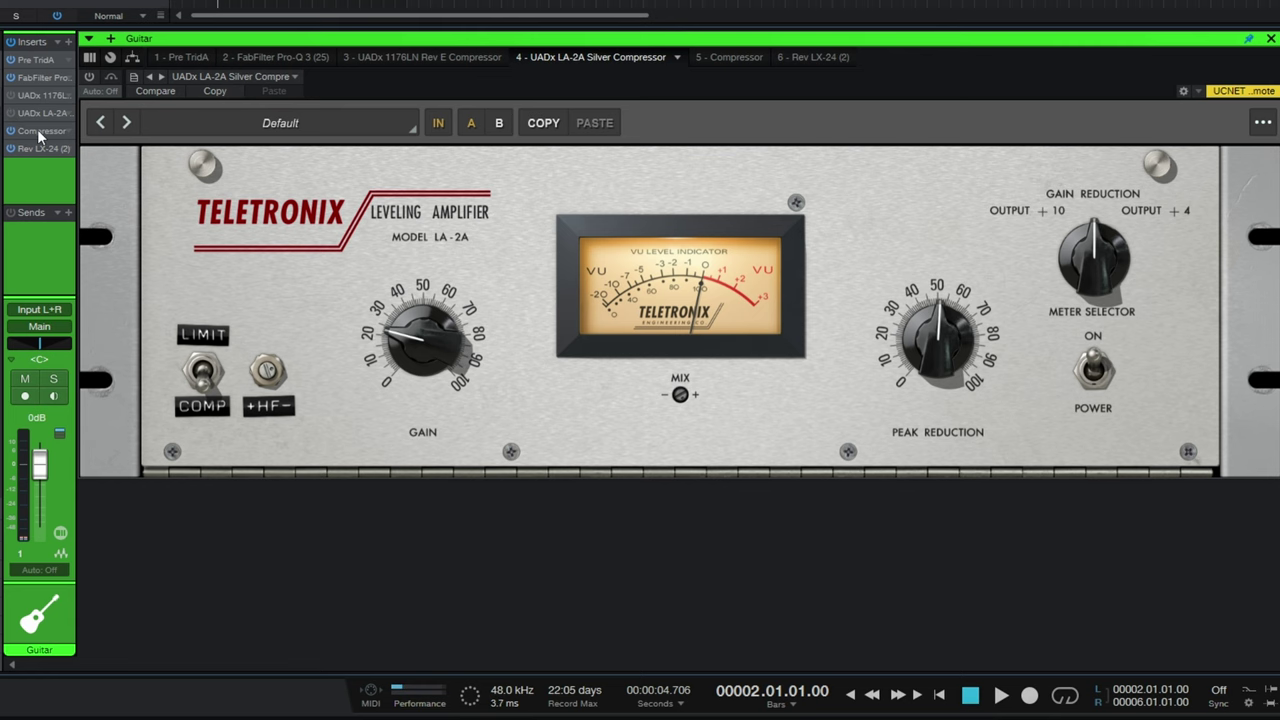
left_click(733, 60)
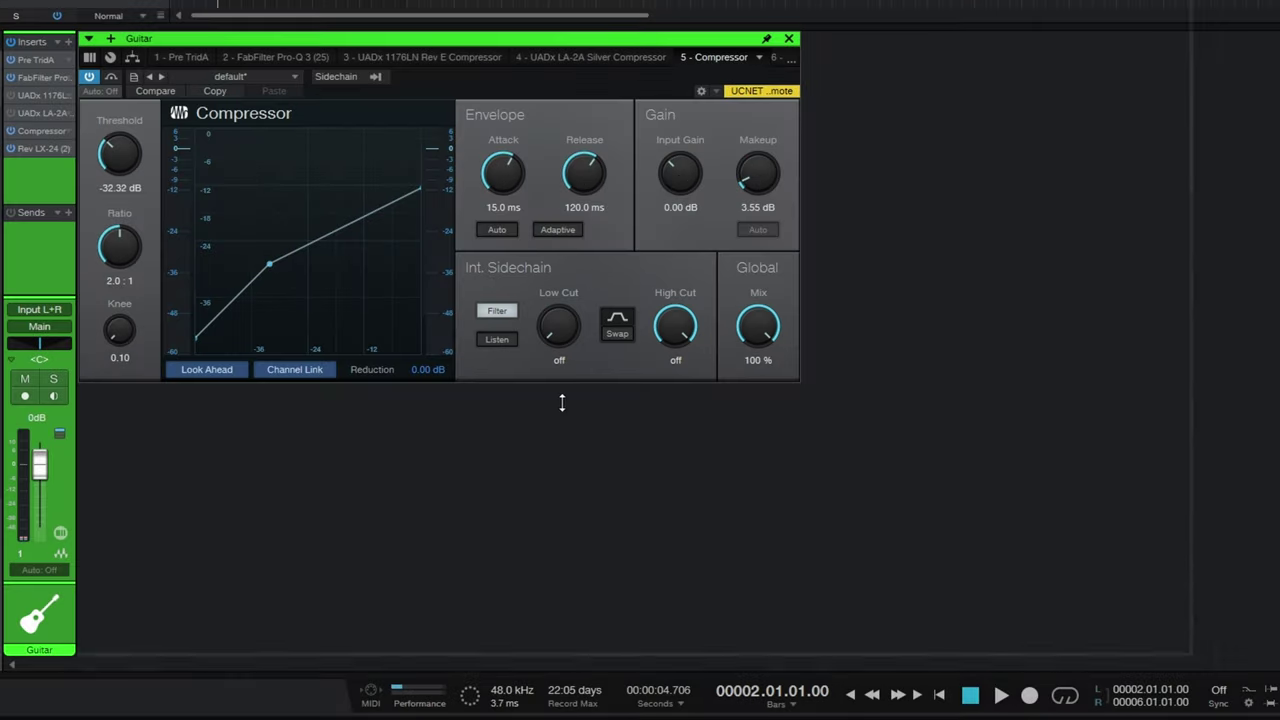
mouse_move(558, 337)
left_mouse_down()
mouse_move(557, 323)
mouse_move(563, 397)
mouse_move(558, 338)
left_mouse_up()
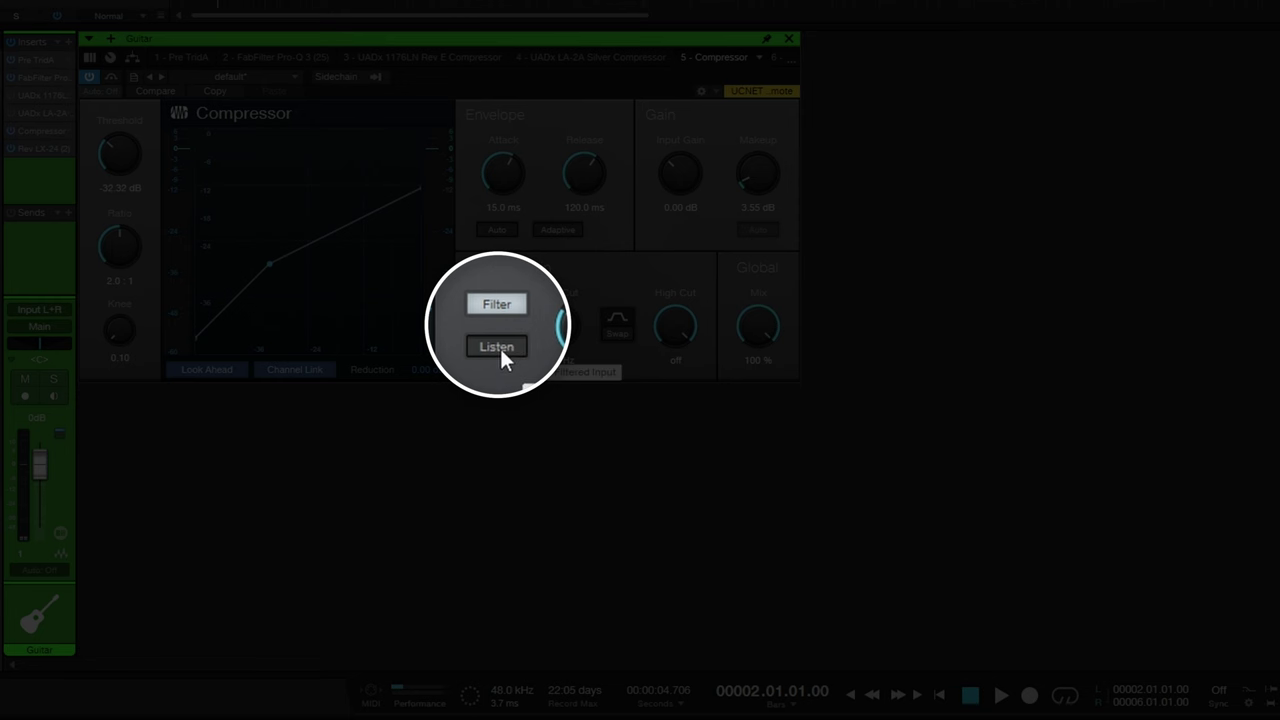
left_click(500, 346)
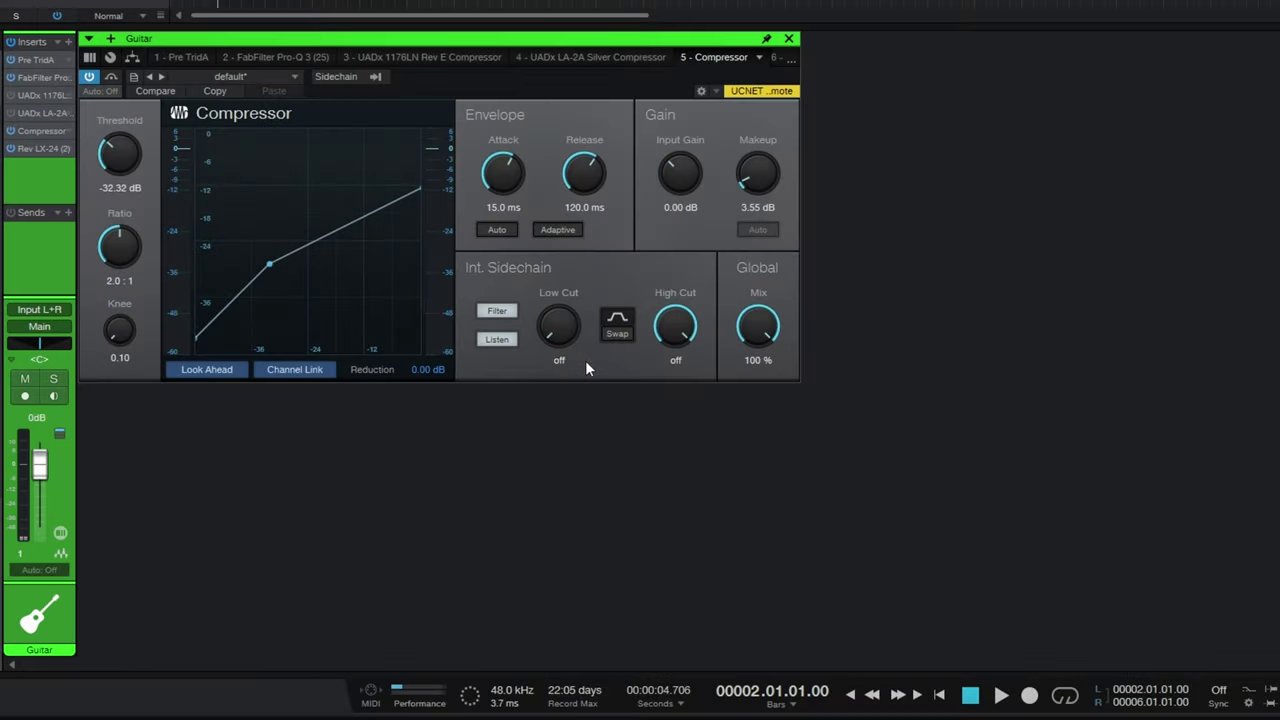
Step: Raise the Compressor's sidechain Low Cut to 170 Hz, turn Listen off, and replay the guitar
key("space")
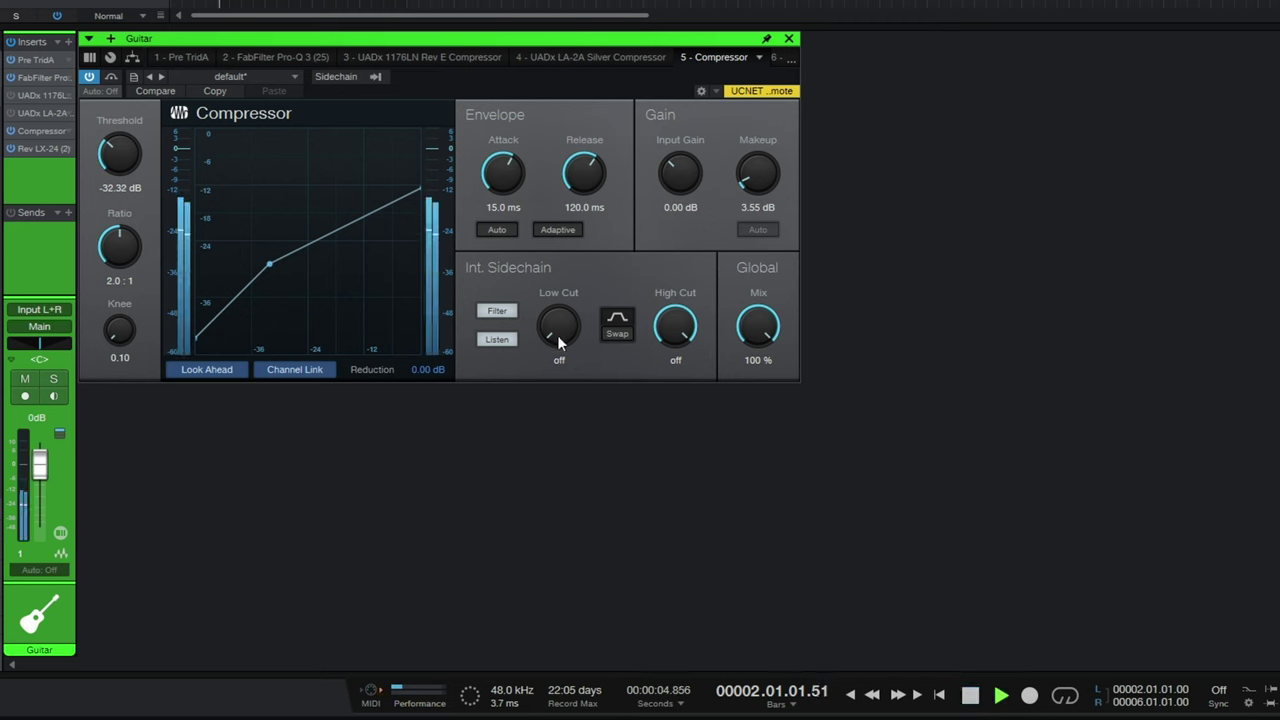
left_click_drag(557, 335, 562, 286)
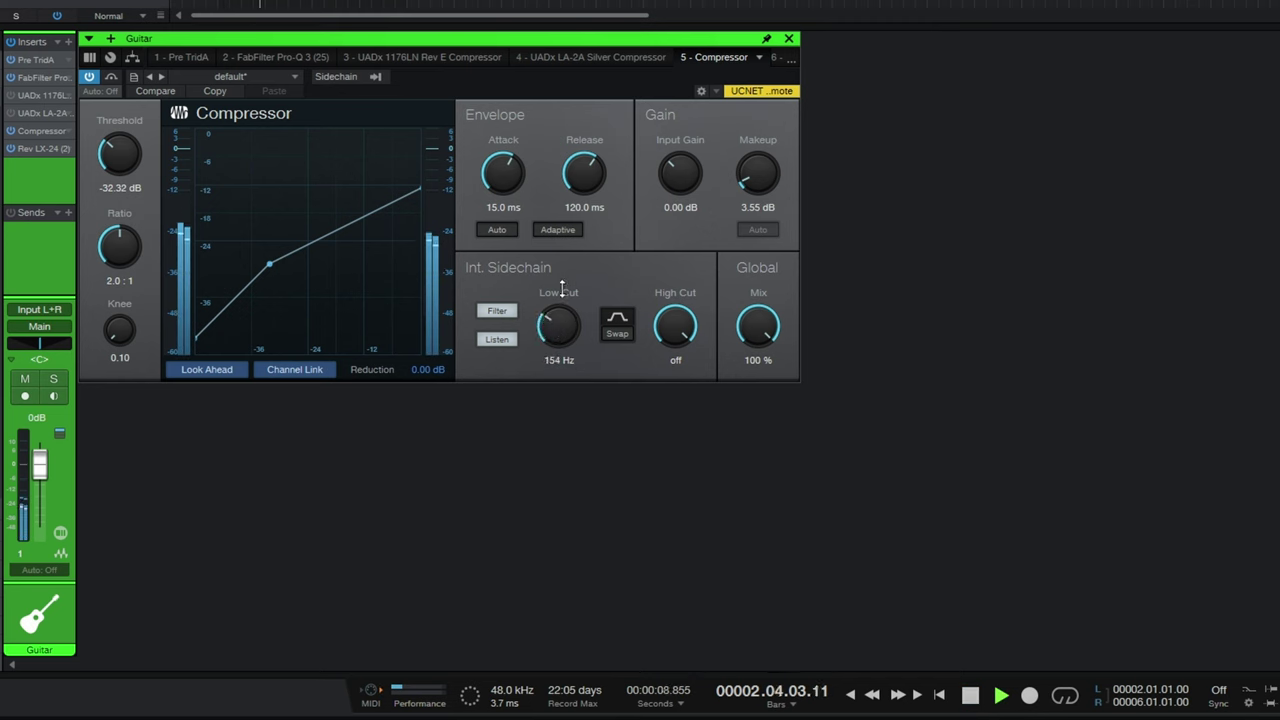
key("space")
key("space")
key("space")
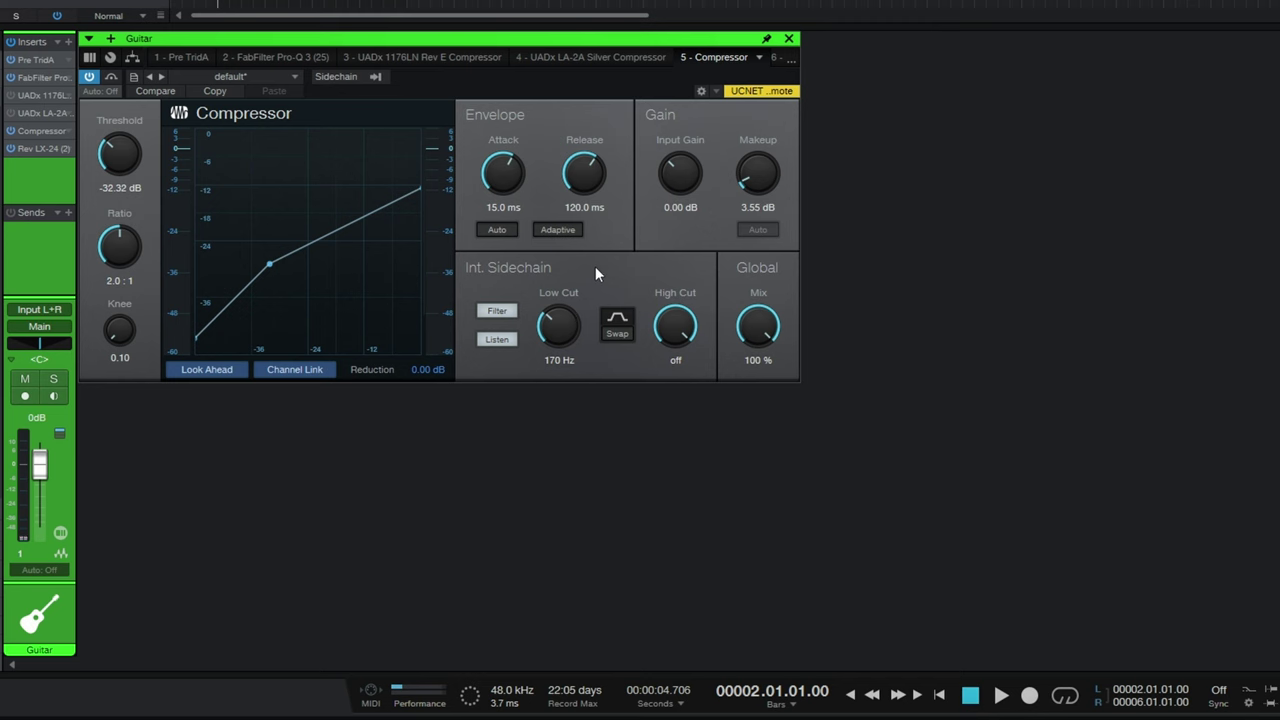
left_click(496, 340)
key("space")
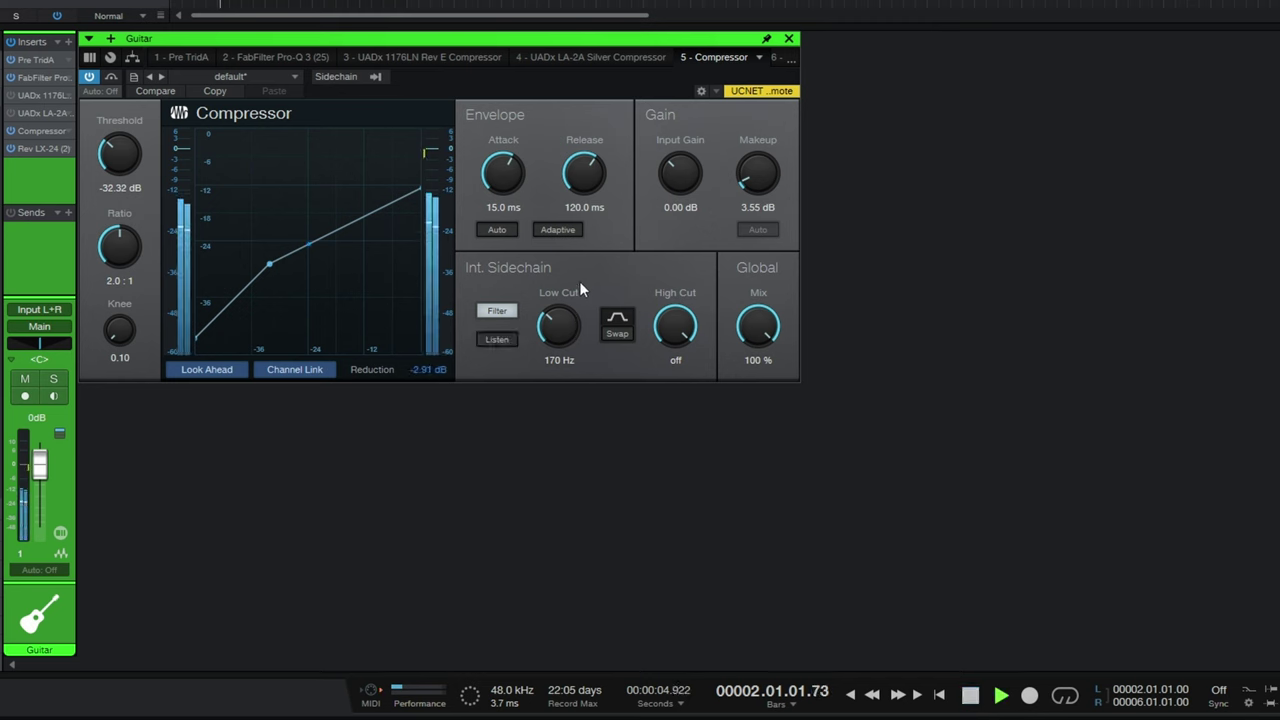